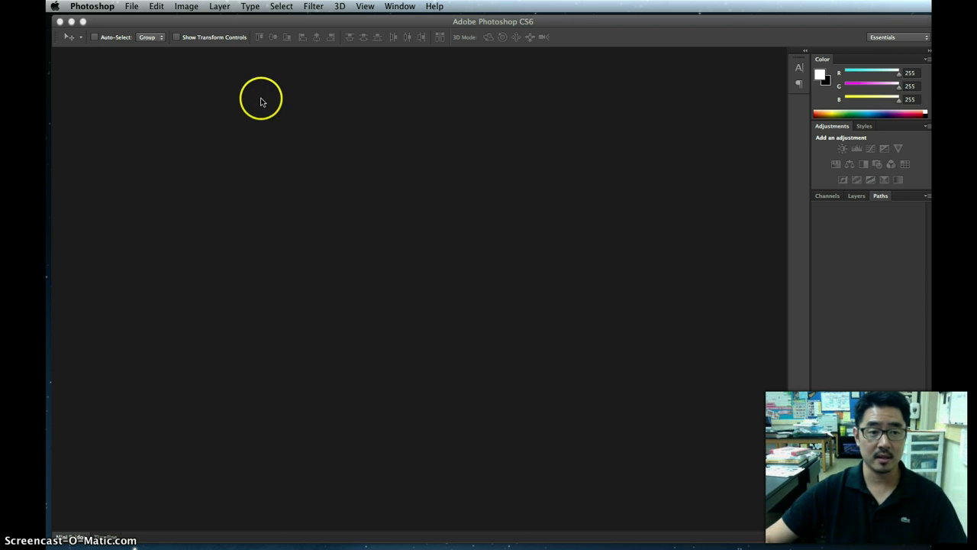
Step: Start a new document using the U.S. Paper preset at Letter size
left_click(132, 8)
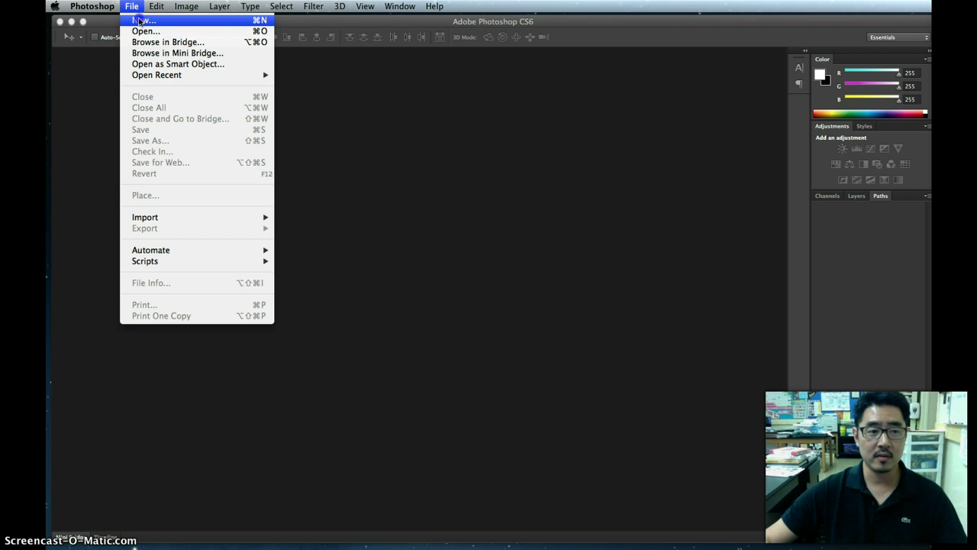
left_click(138, 21)
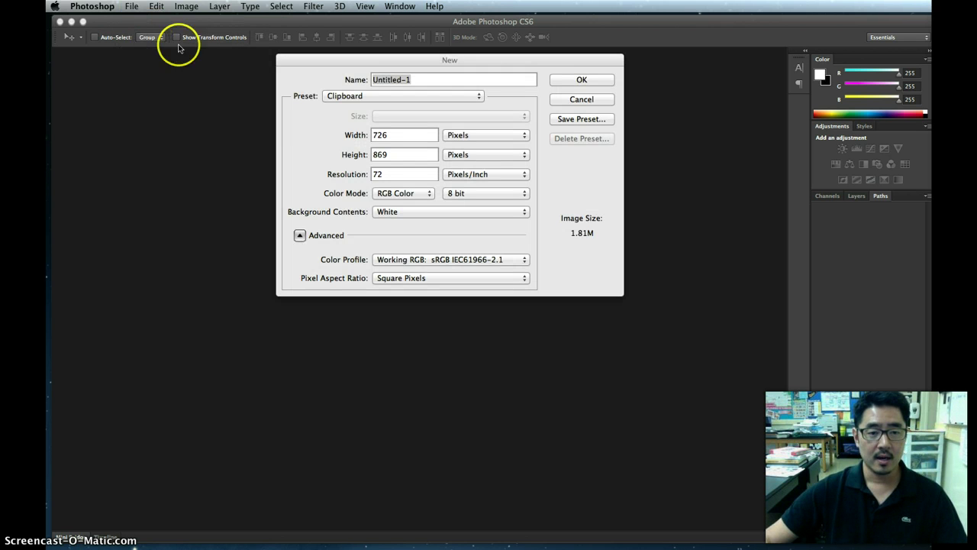
left_click(354, 98)
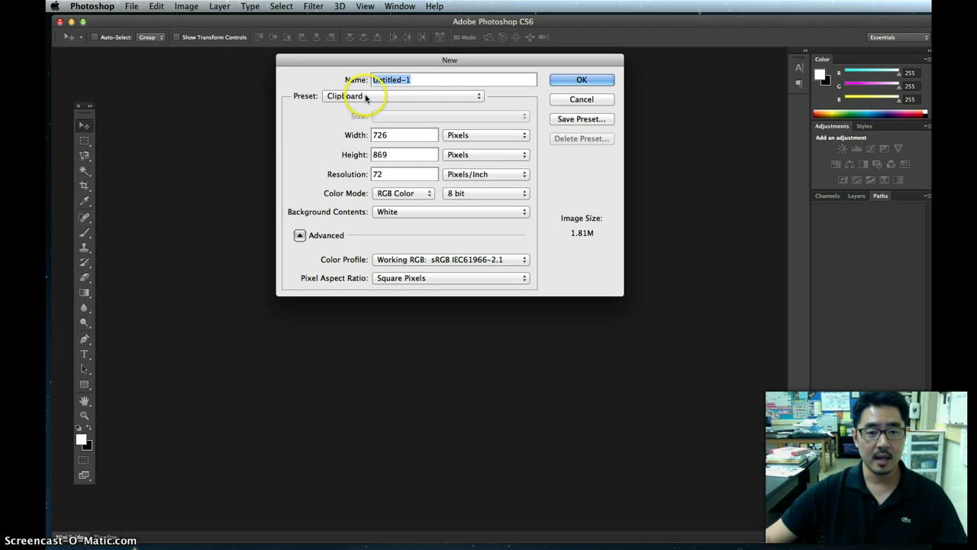
left_click(386, 97)
left_click(384, 123)
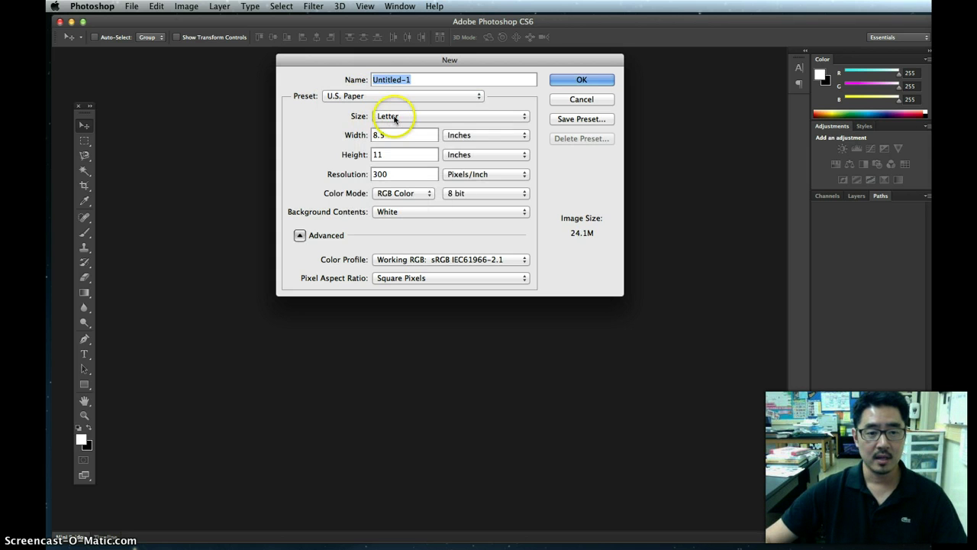
left_click(393, 117)
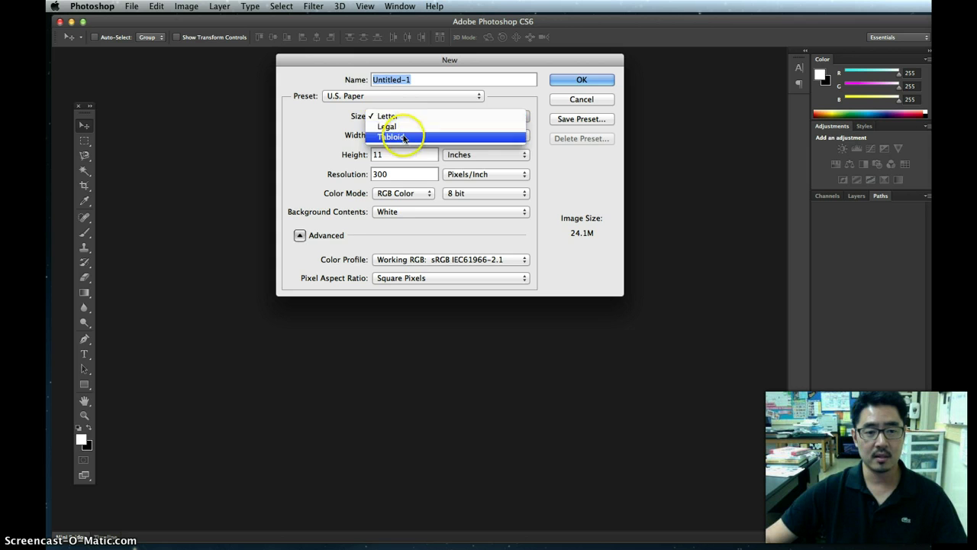
left_click(398, 120)
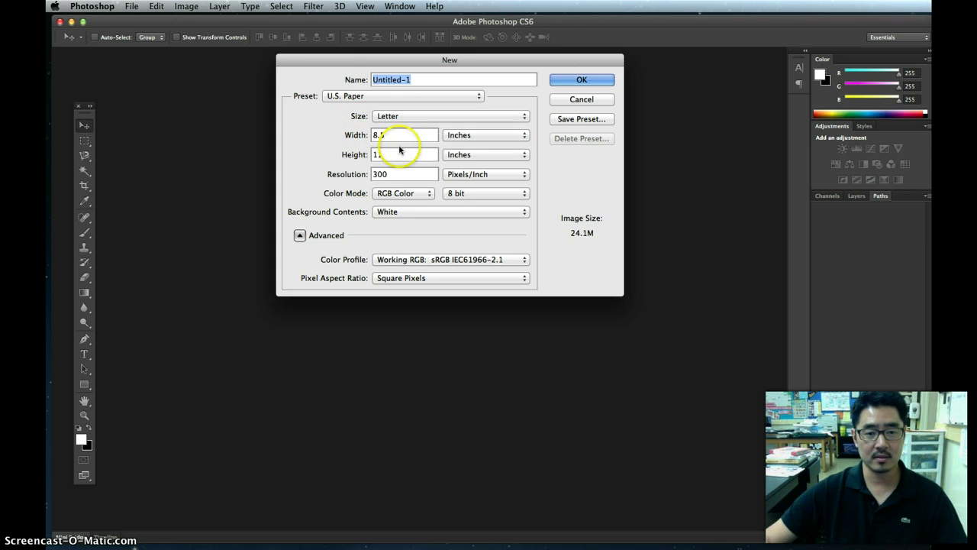
Step: Set the new document's color mode to CMYK Color and create the document
double_click(382, 175)
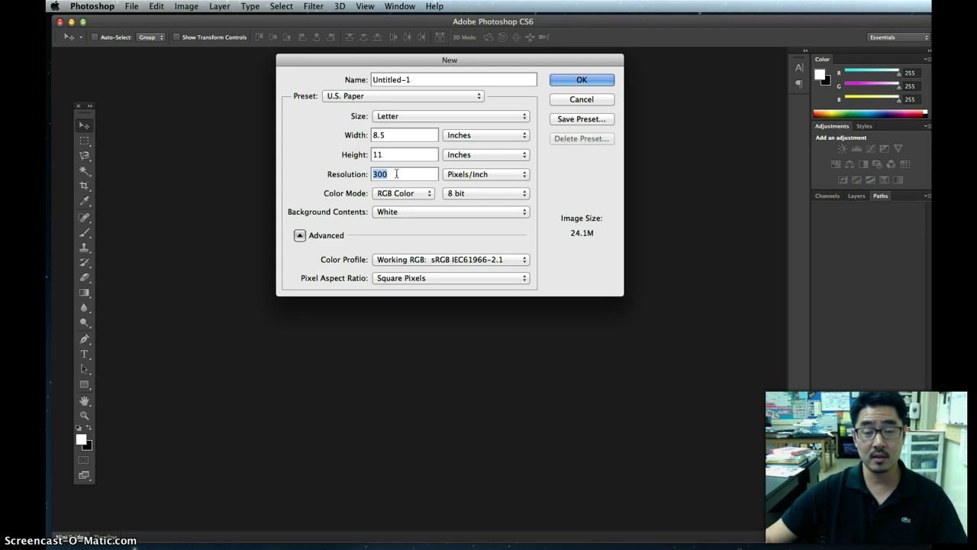
double_click(397, 174)
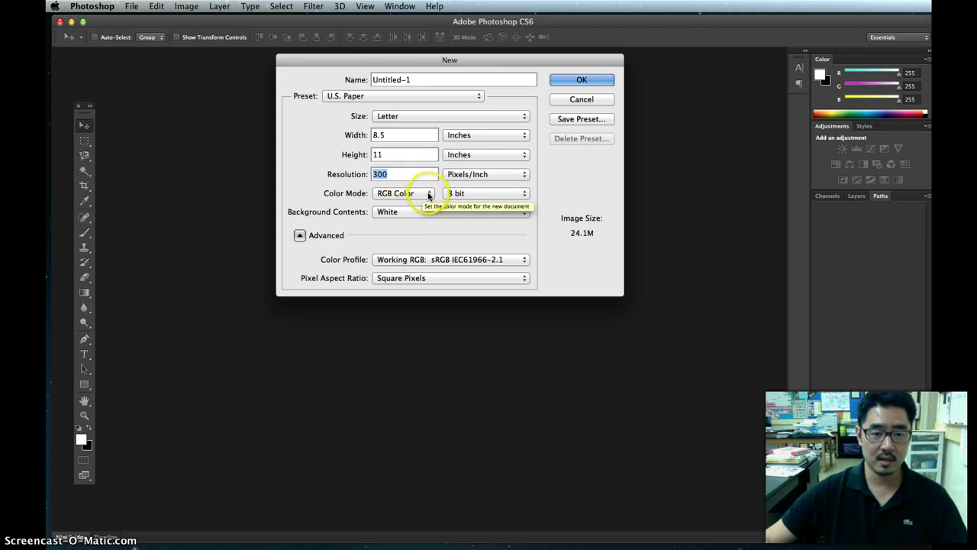
left_click(419, 193)
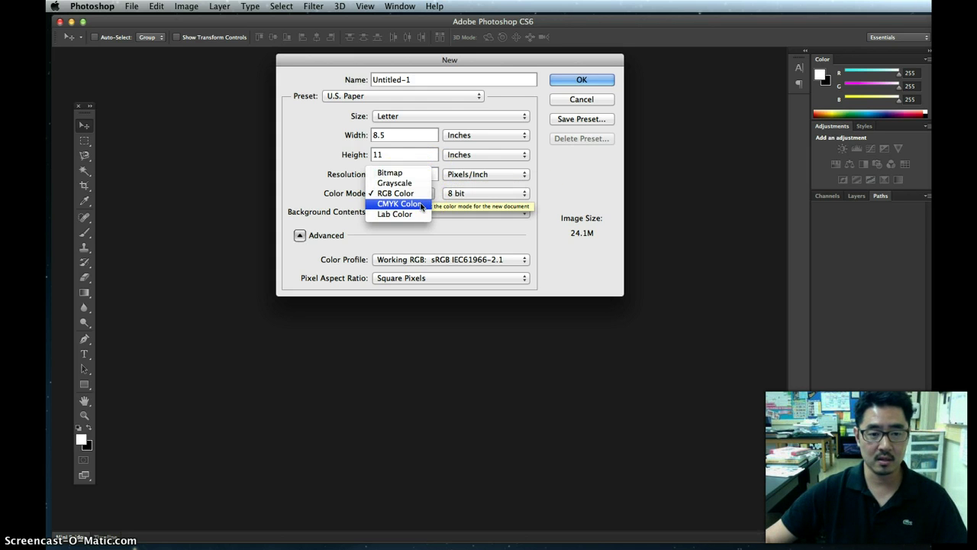
left_click(420, 204)
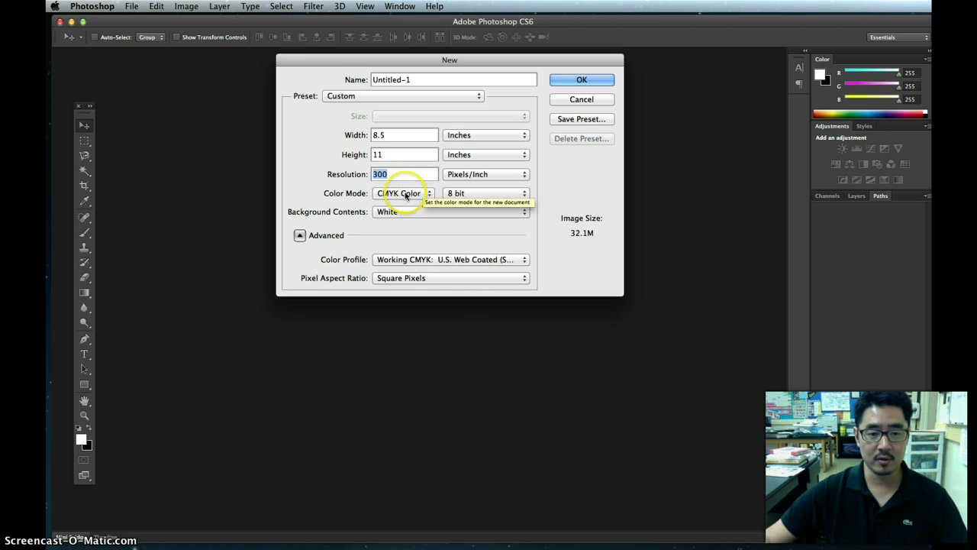
left_click(576, 80)
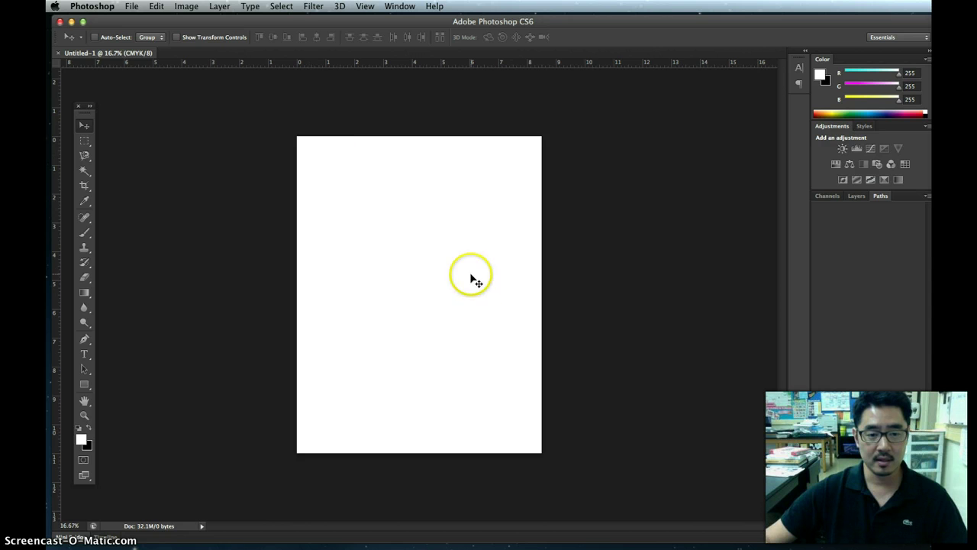
Step: Open ironman copy.jpg, kobe bryant dribble.psd and Night-sky-copy.jpg together from the cob folder
left_click(132, 6)
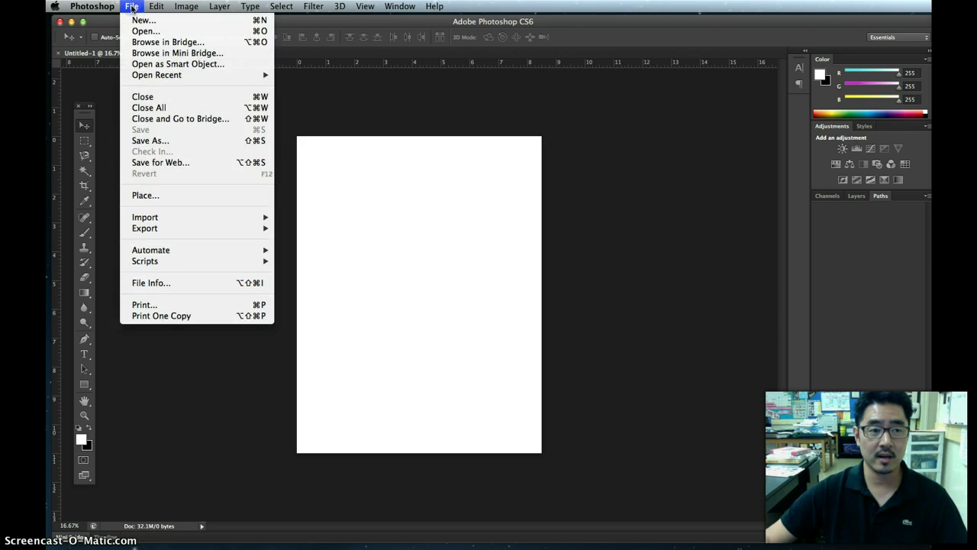
left_click(136, 31)
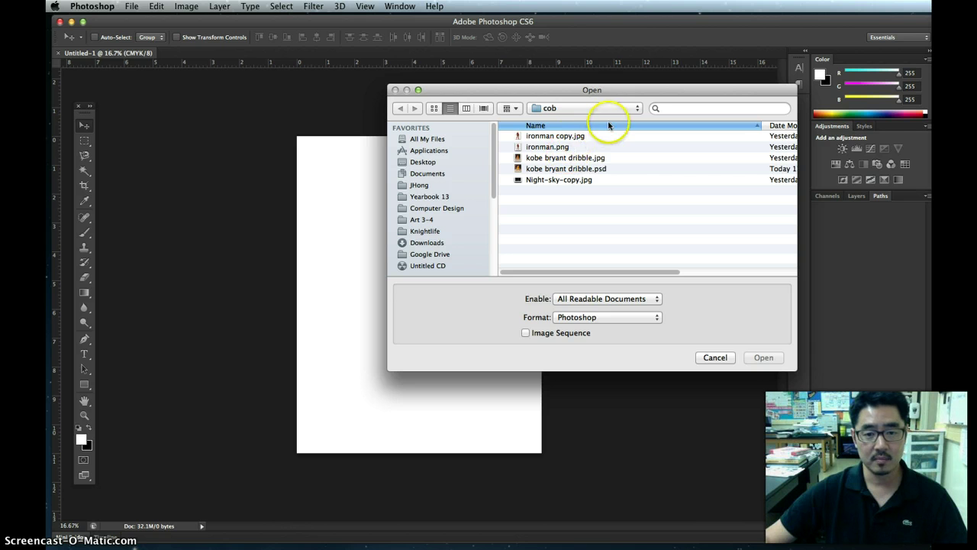
left_click(555, 136)
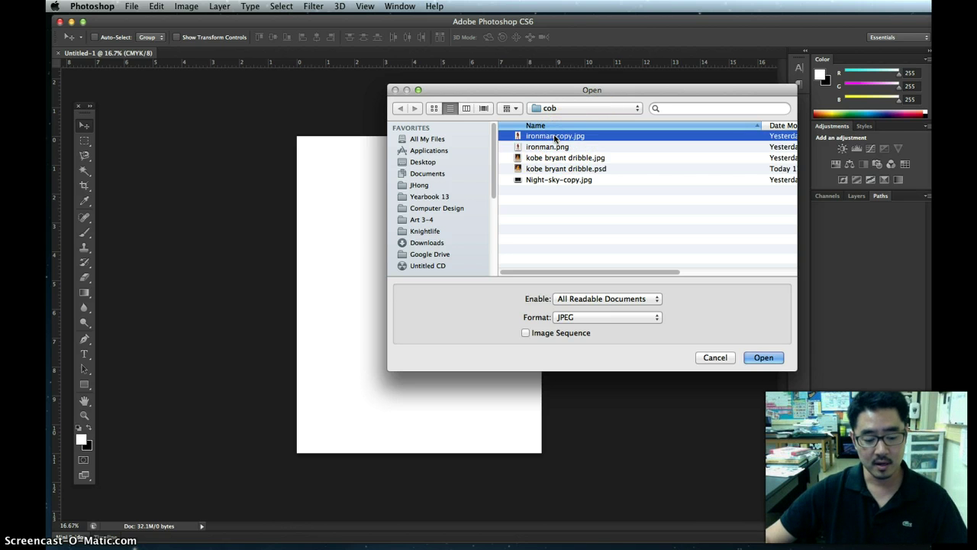
left_click(553, 137)
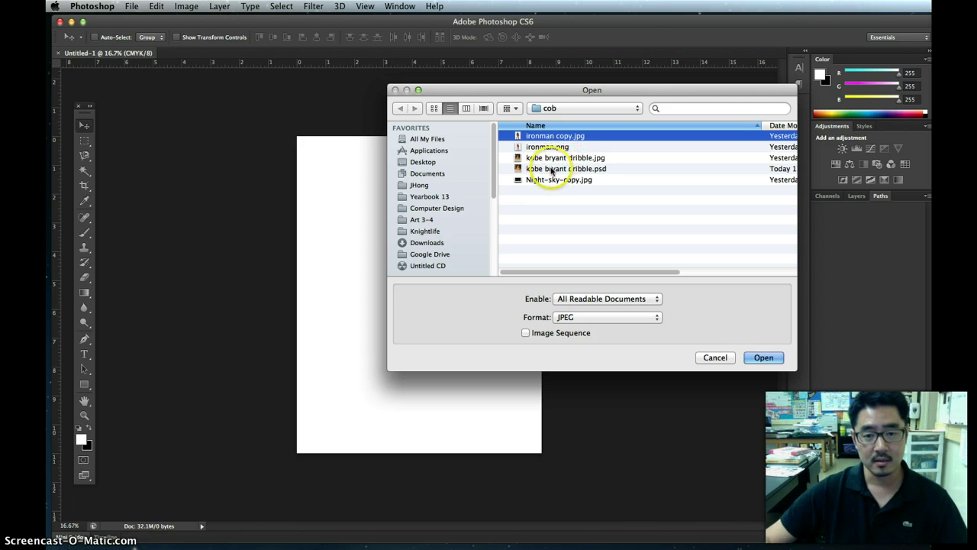
left_click(549, 169, "super")
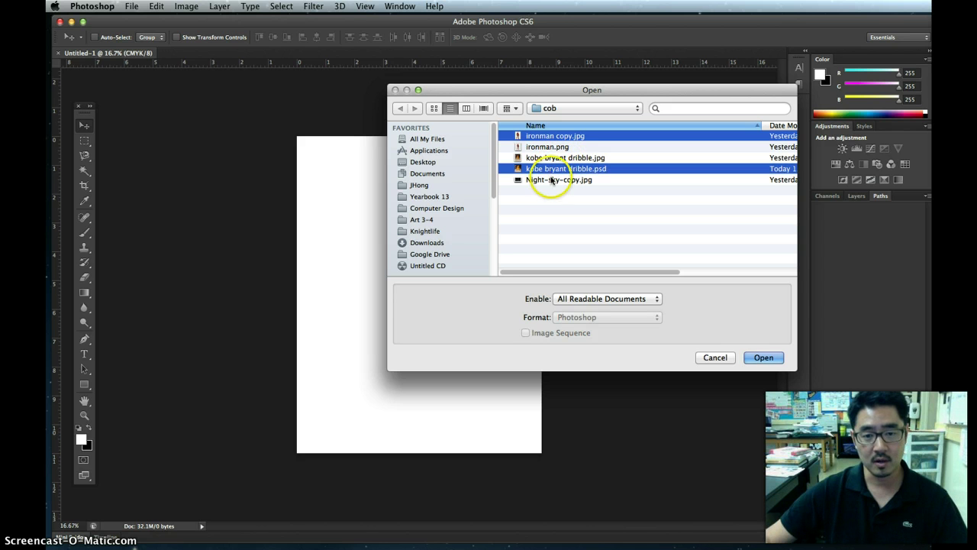
left_click(552, 181, "super")
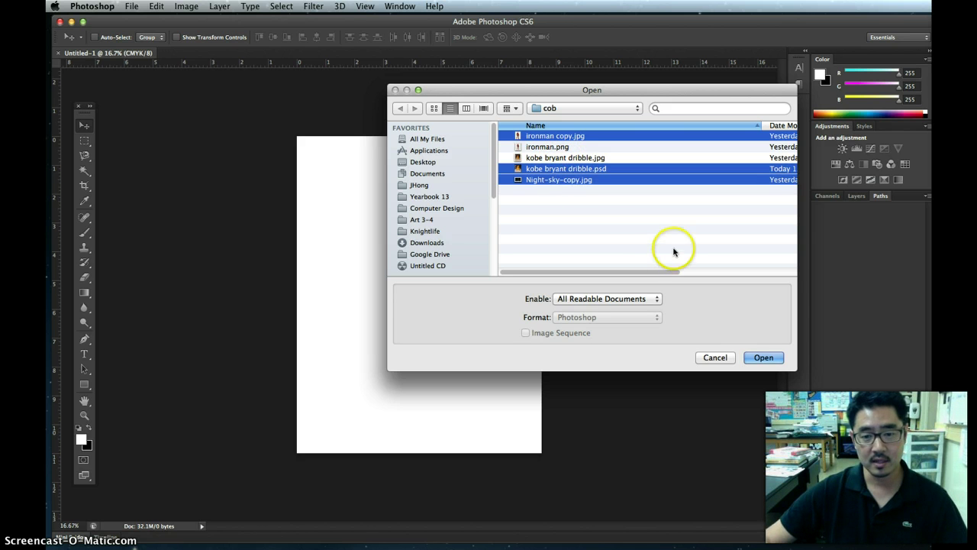
left_click(760, 359)
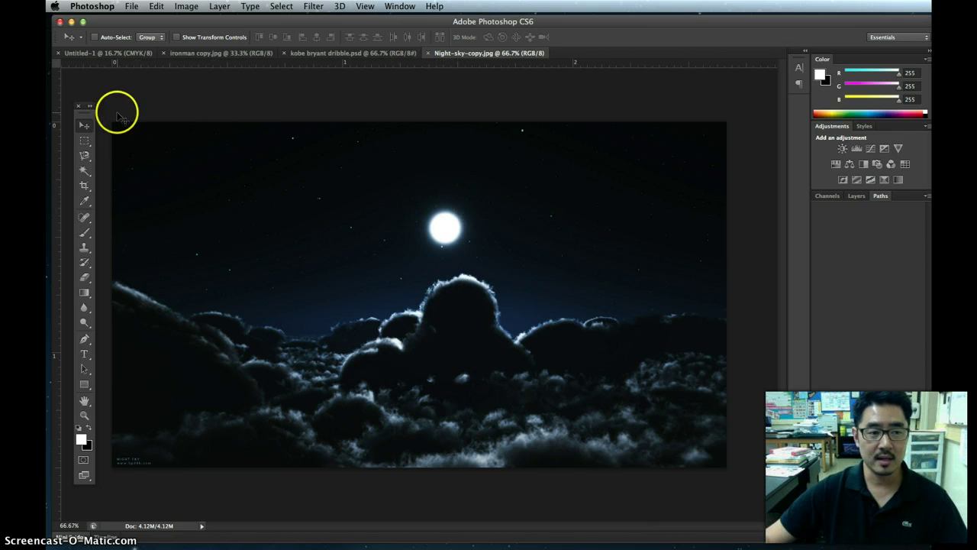
Step: Copy the entire Night-sky-copy.jpg image and paste it into the blank Untitled-1 document
left_click(110, 53)
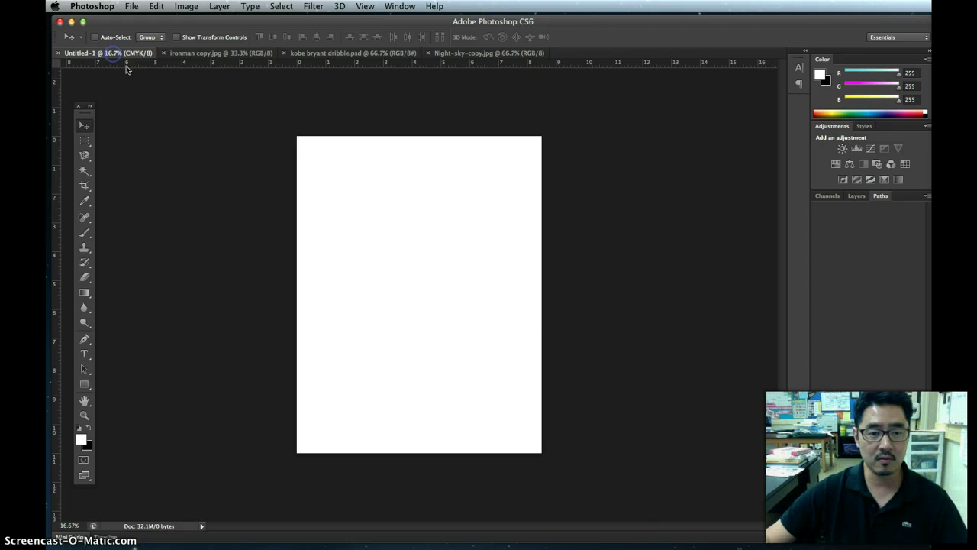
left_click(500, 53)
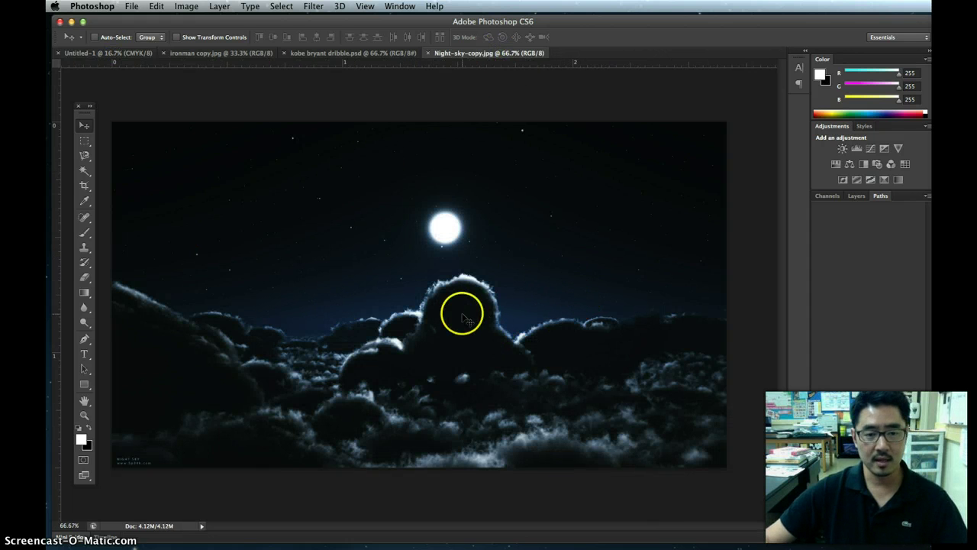
key("super+a")
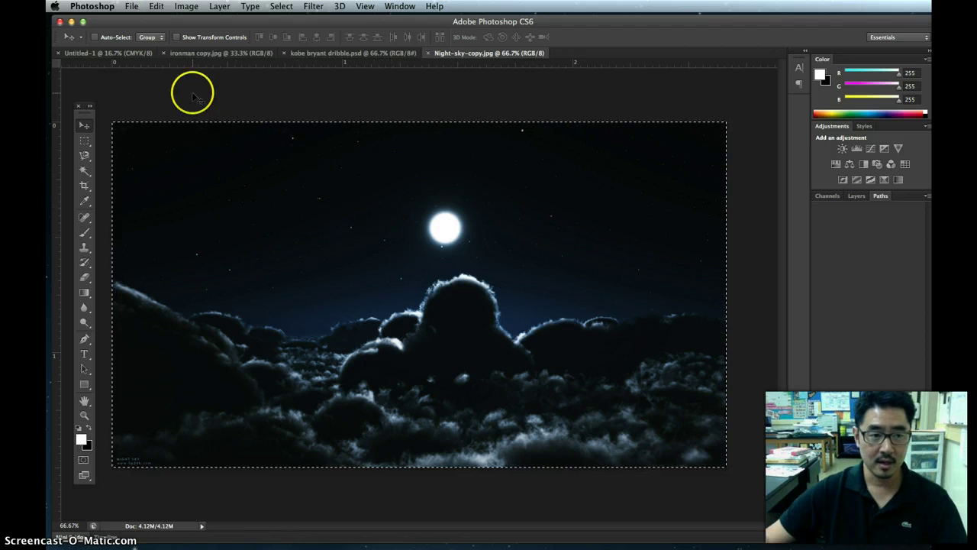
left_click(138, 53)
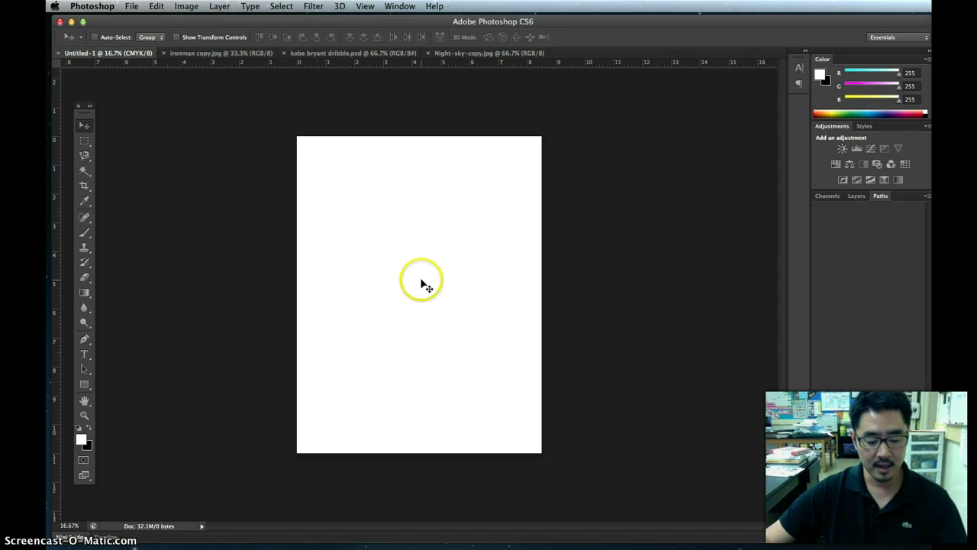
key("super+v")
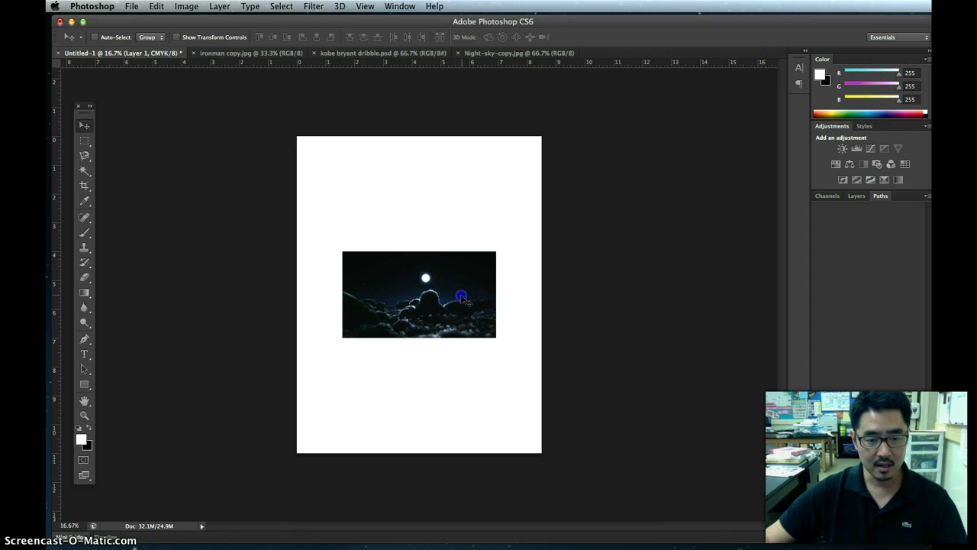
Step: Scale the pasted night sky to about 373% so it covers the whole page, and position it with the moon right of the page's centre
left_click_drag(461, 296, 429, 281)
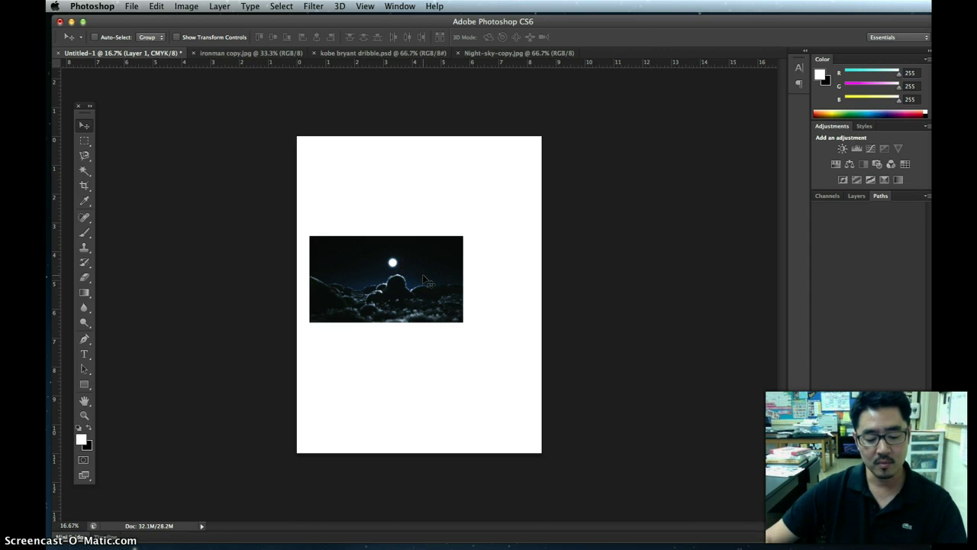
key("ctrl+t")
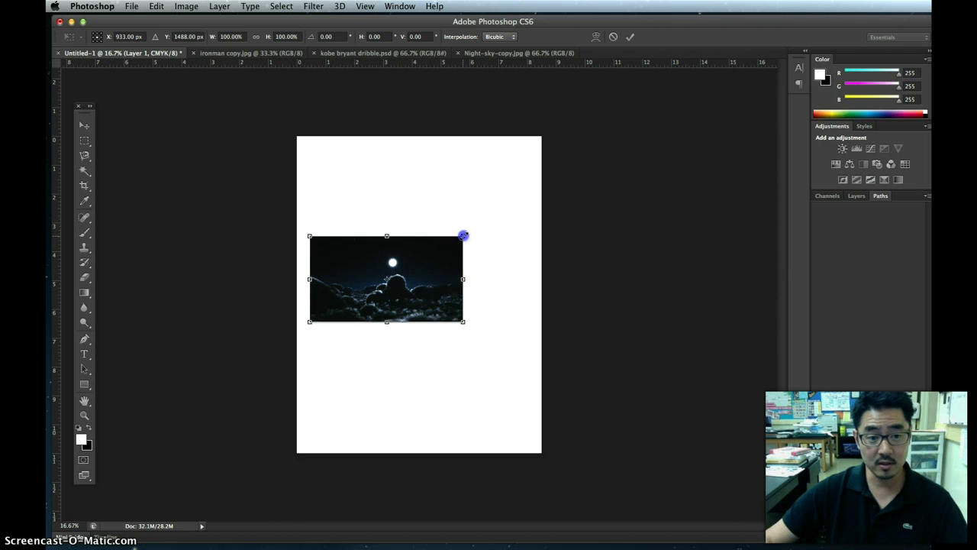
left_click_drag(465, 234, 659, 164)
left_click_drag(311, 321, 107, 515)
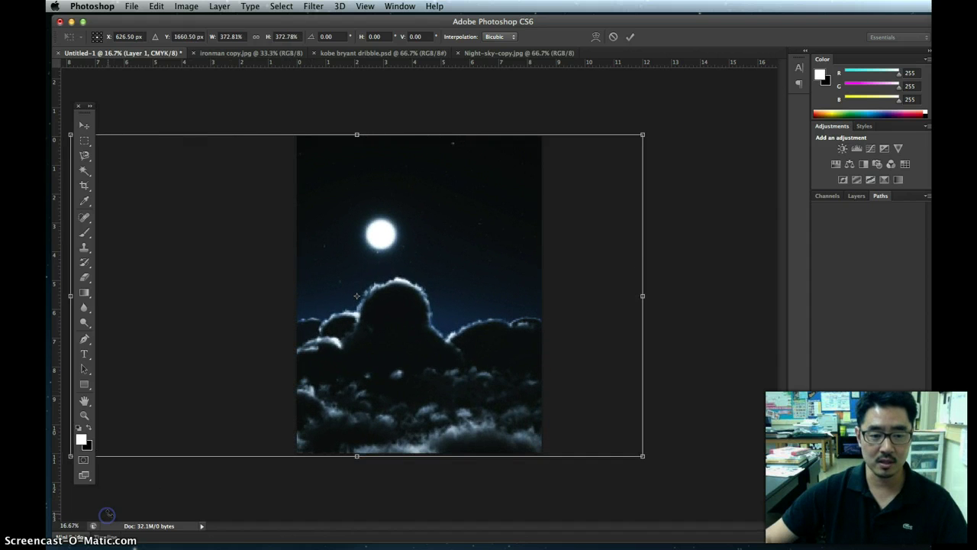
left_click(335, 365)
left_click_drag(365, 353, 404, 355)
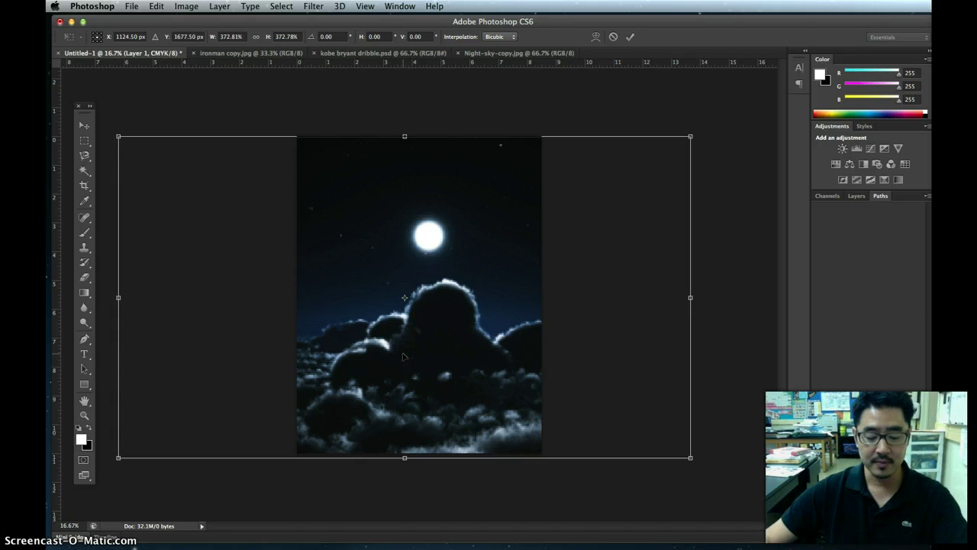
double_click(382, 354)
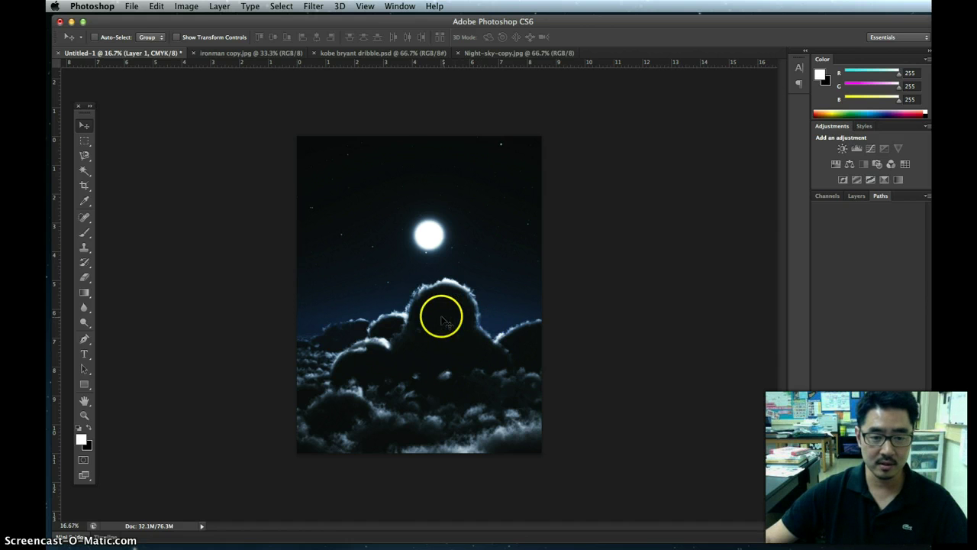
left_click_drag(441, 317, 491, 320)
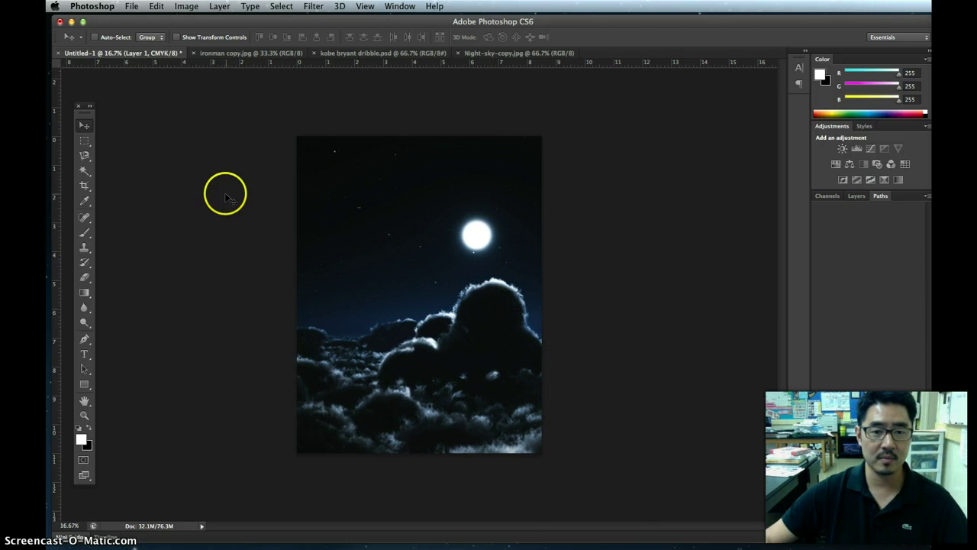
Step: Show the layers of ironman copy.jpg and unlock its Background layer
left_click(254, 55)
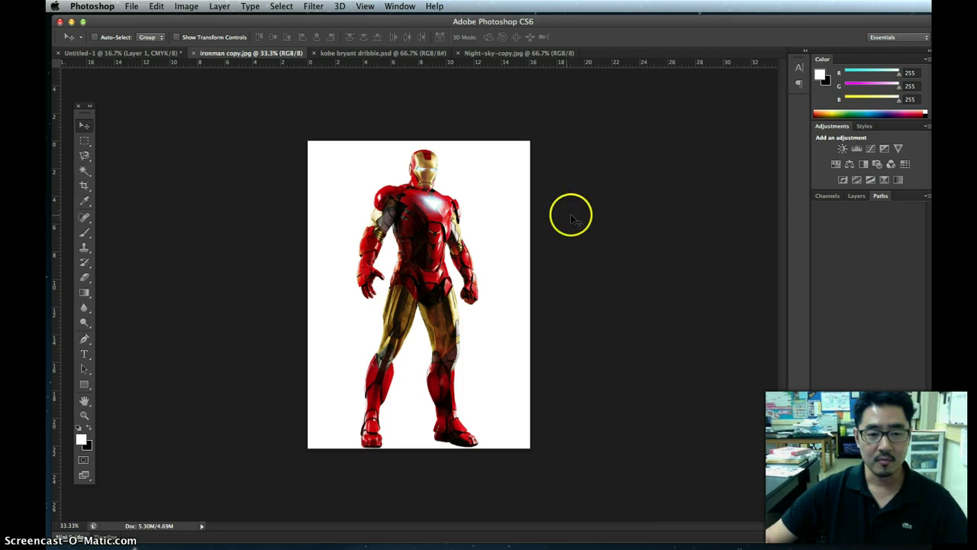
left_click(857, 197)
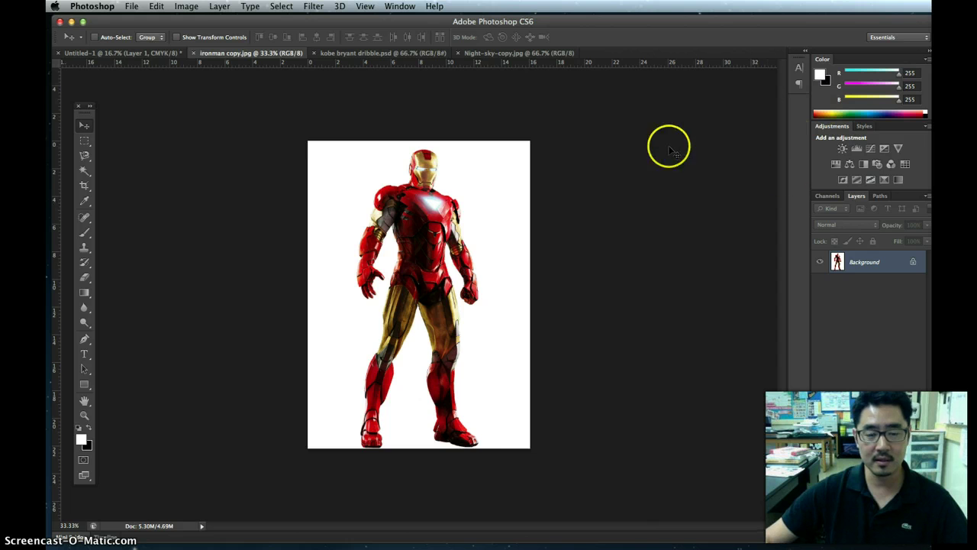
left_click(404, 7)
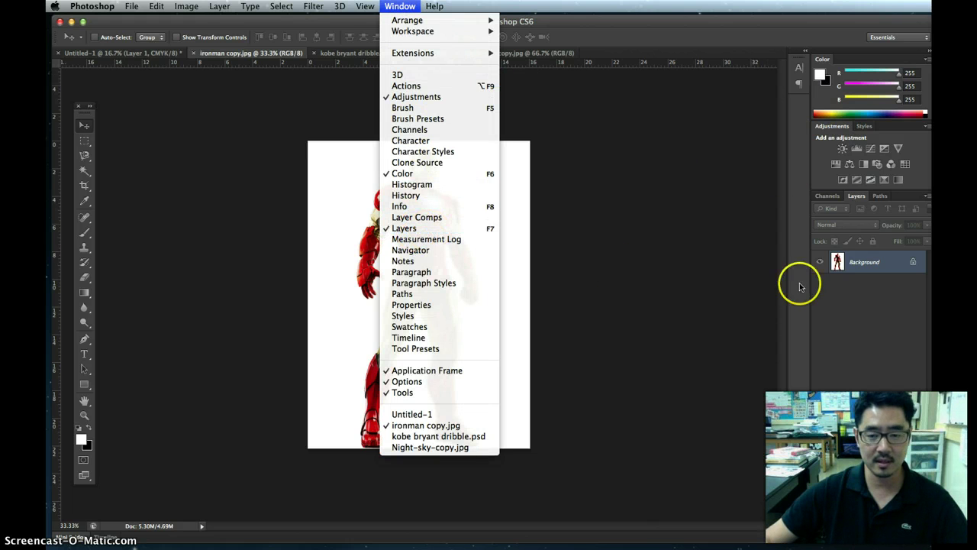
left_click(843, 314)
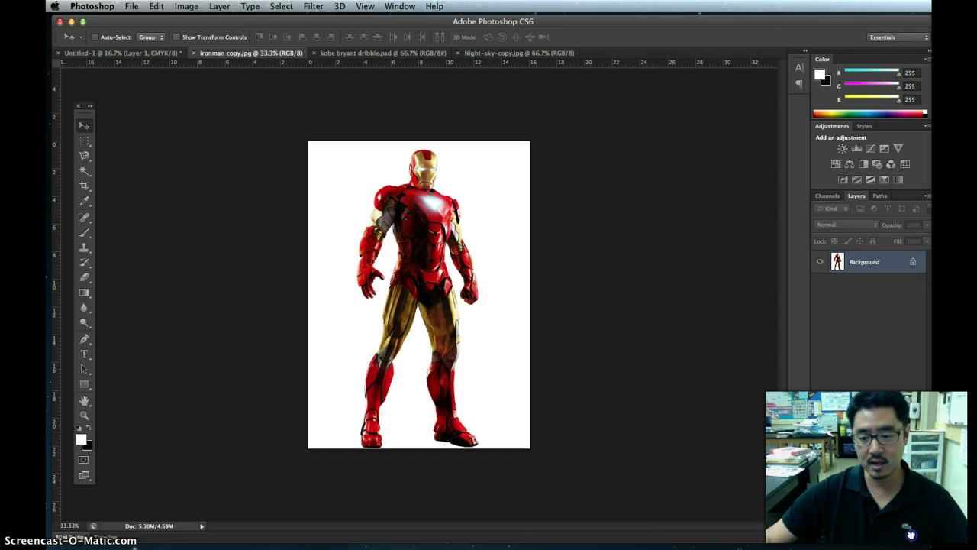
left_click(913, 262)
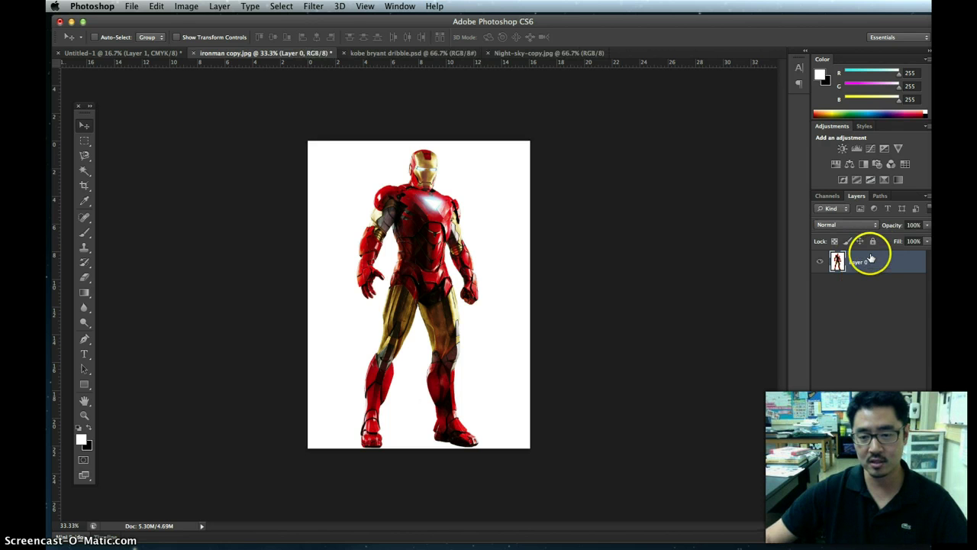
left_click_drag(855, 260, 374, 217)
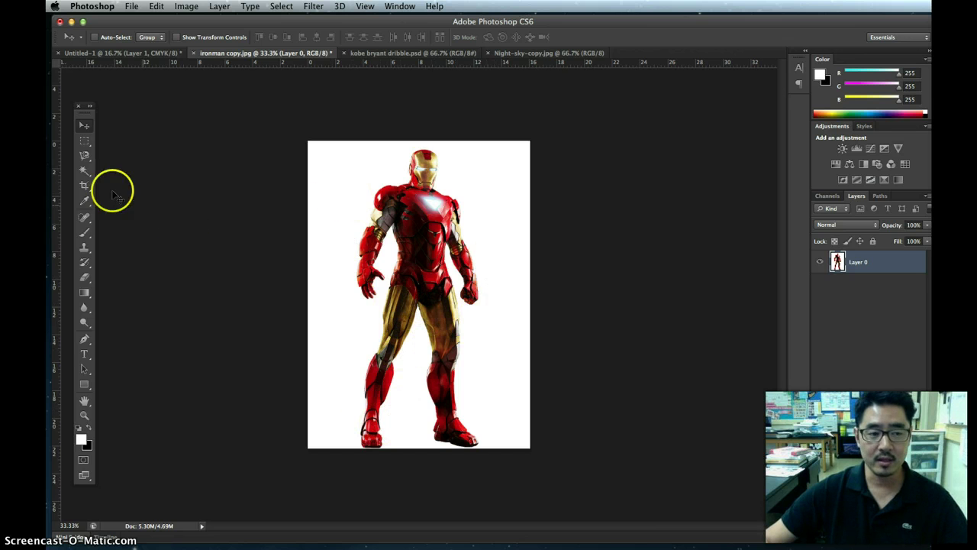
Step: Remove the white background around the Iron Man figure with the Magic Wand and invert the selection onto the figure
left_click(84, 173)
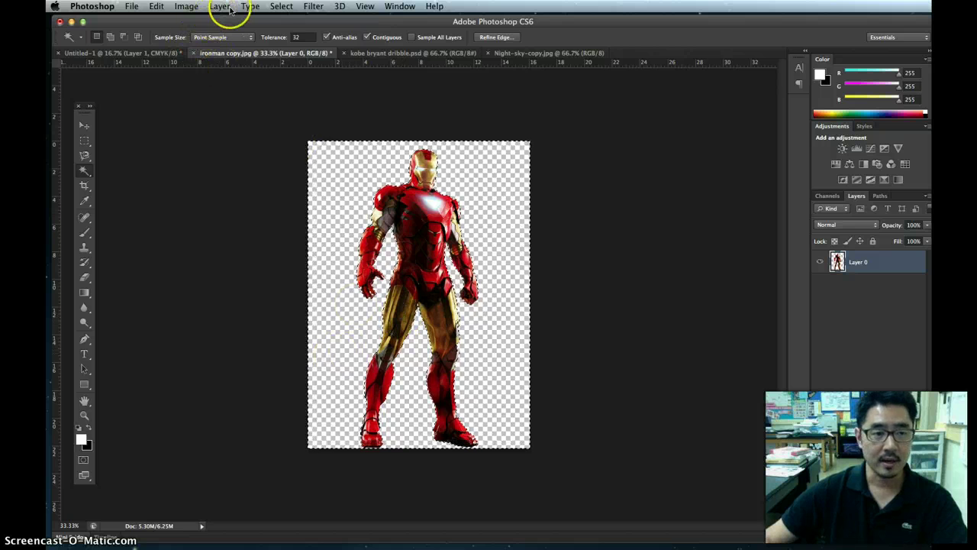
left_click(281, 7)
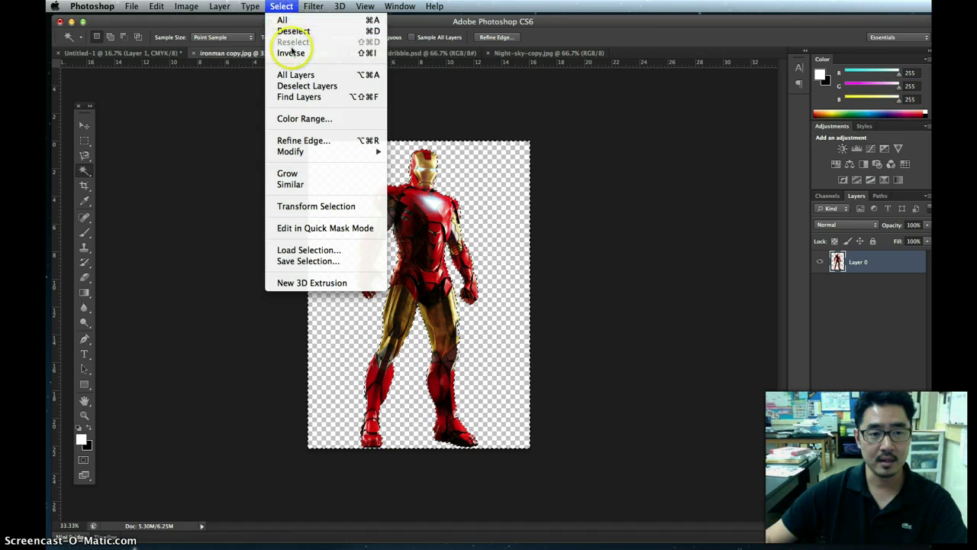
left_click(293, 54)
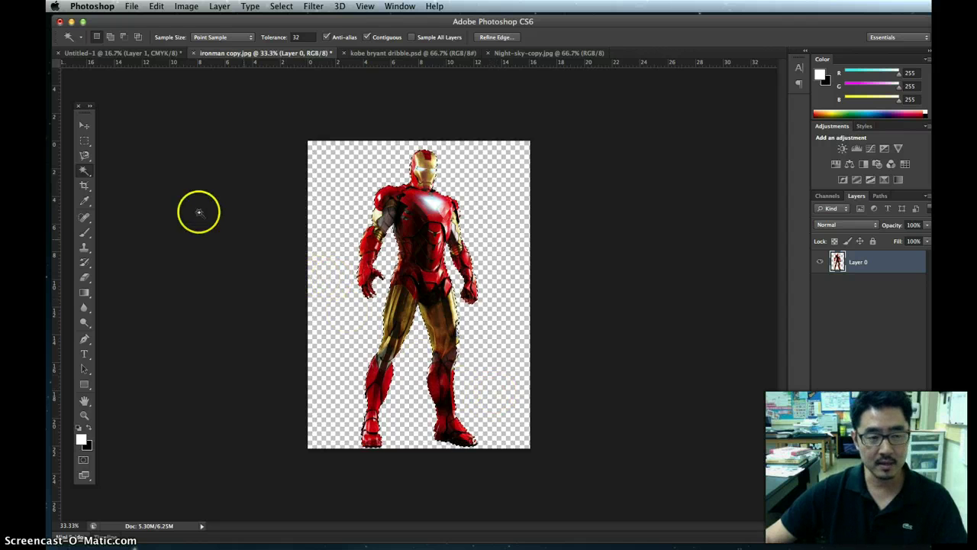
Step: Copy the selected Iron Man figure and paste it into the Untitled-1 document
left_click(157, 8)
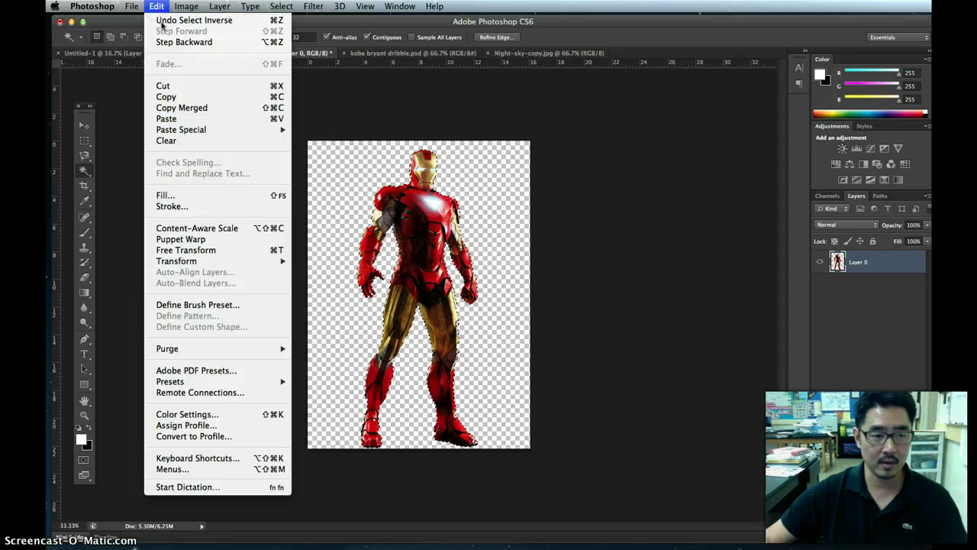
left_click(166, 97)
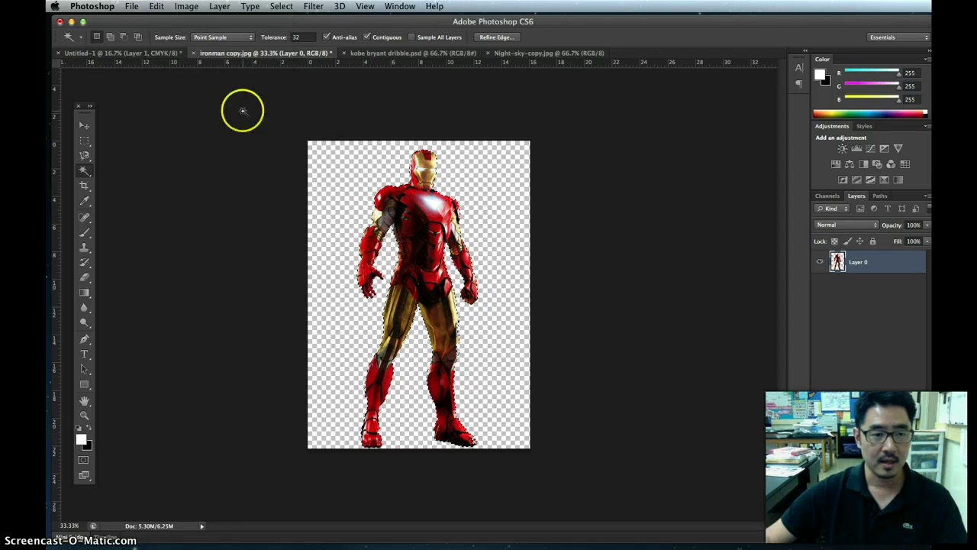
left_click(128, 54)
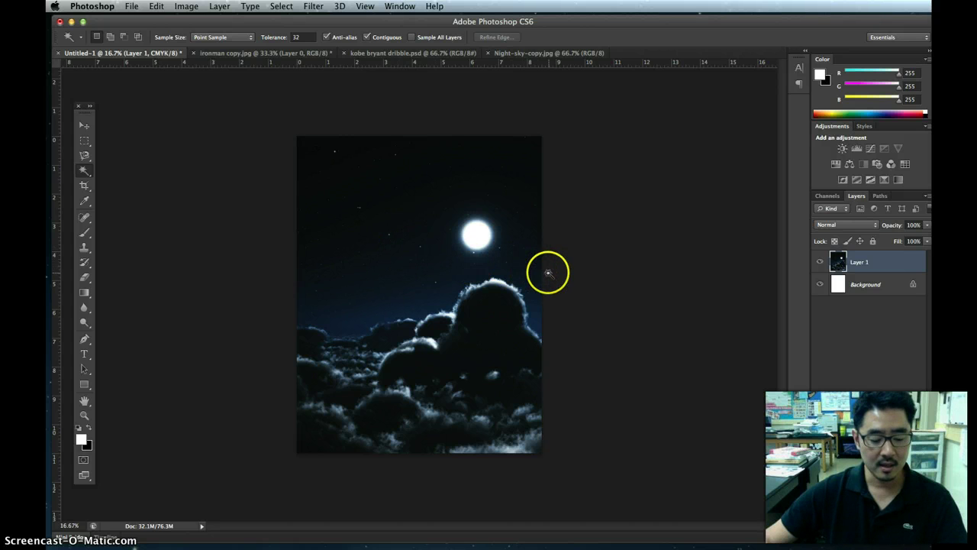
left_click(157, 7)
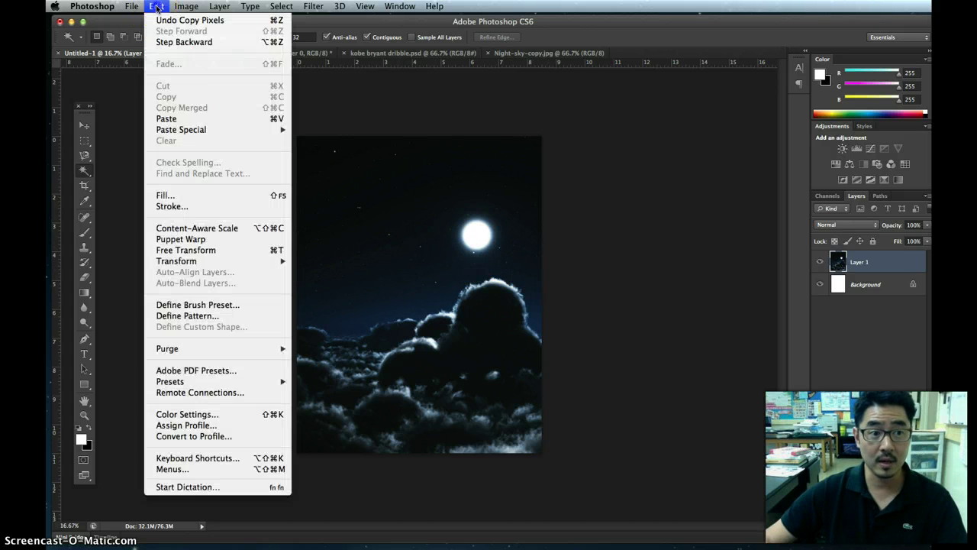
left_click(166, 119)
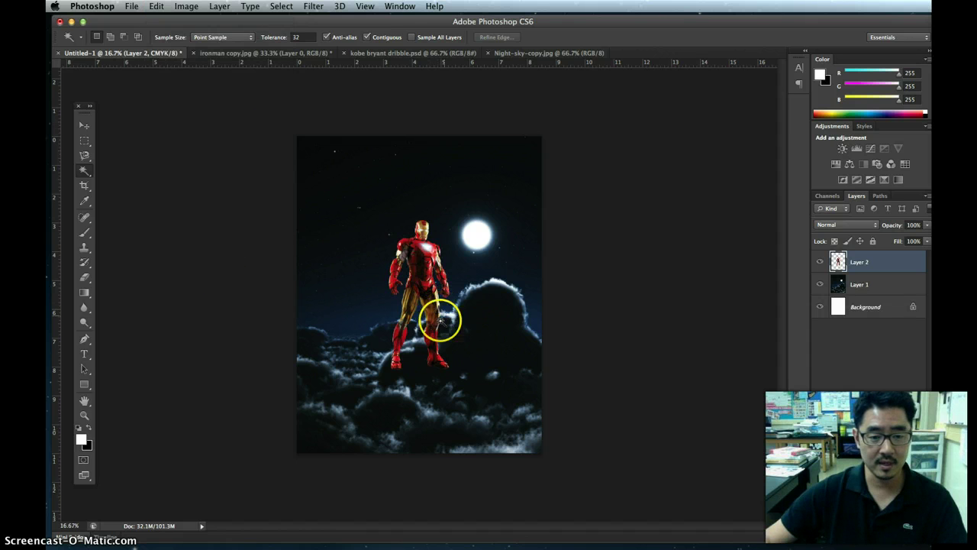
Step: Place the Iron Man figure over the clouds left of the moon, scaled to about 102.5% and rotated about 20° clockwise
left_click(89, 126)
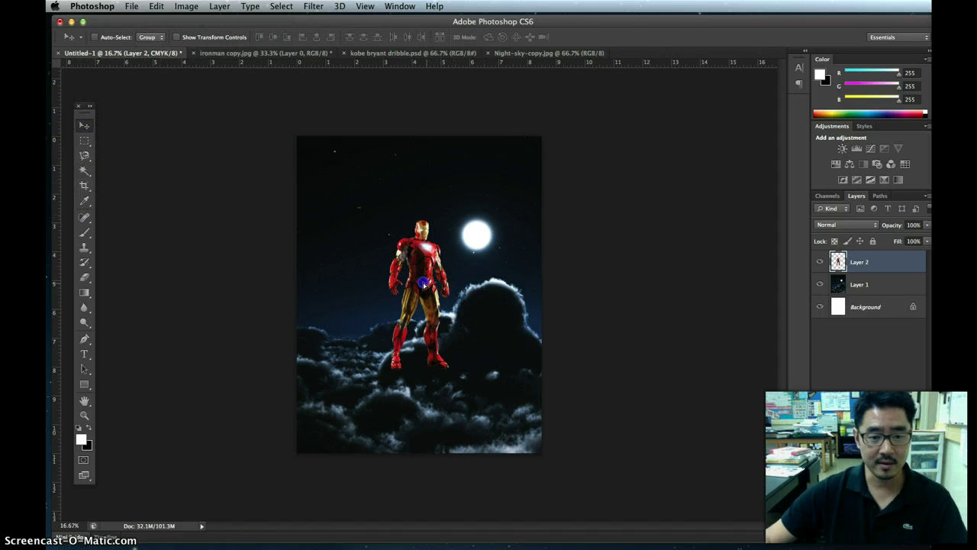
left_click_drag(422, 285, 385, 280)
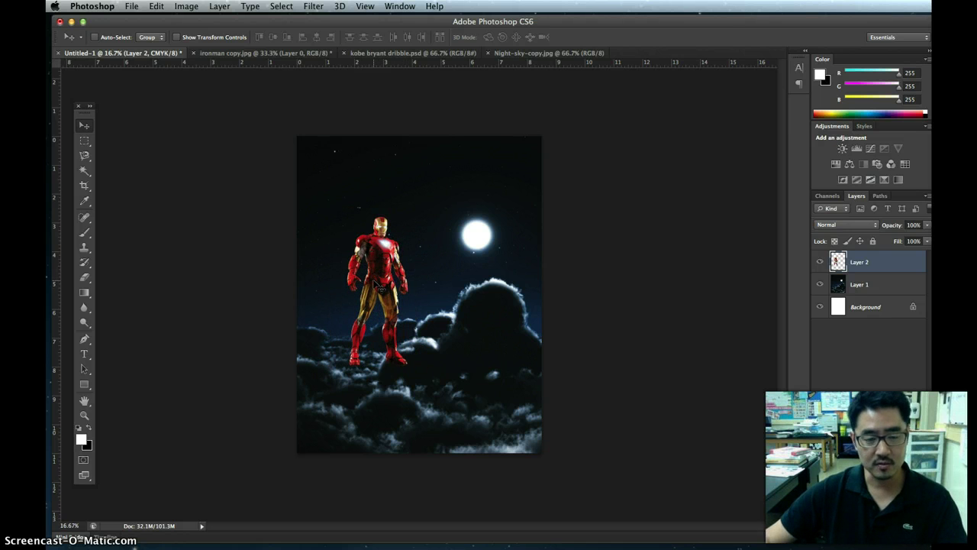
key("super+t")
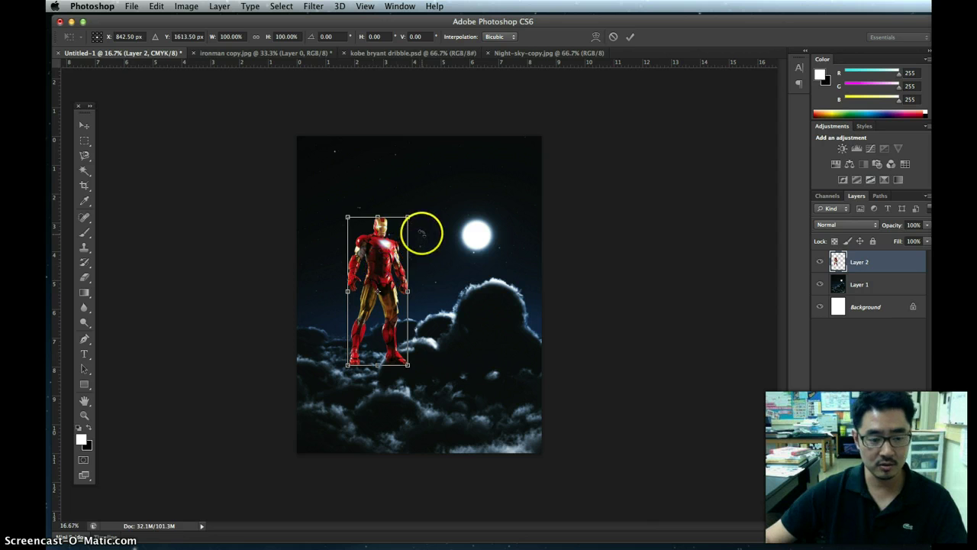
left_click_drag(407, 218, 424, 238)
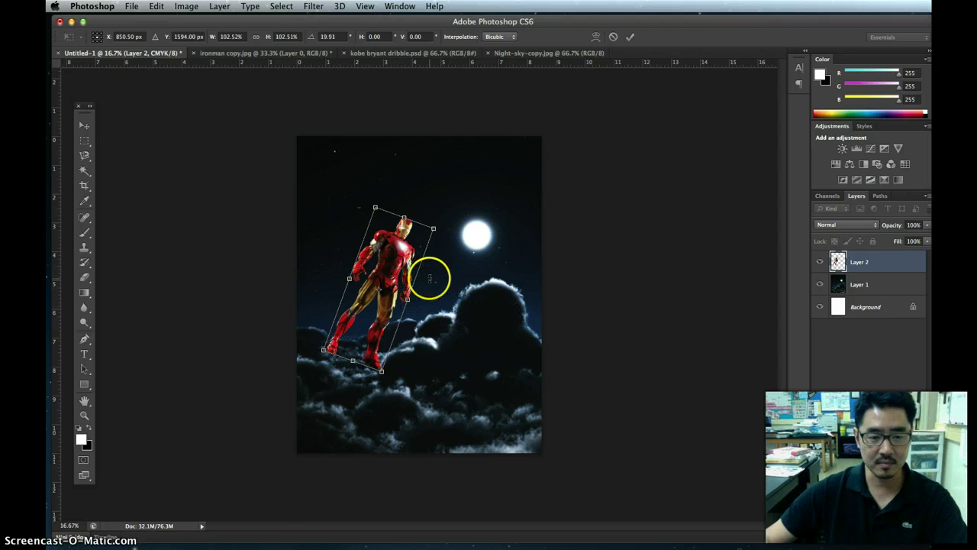
key("Return")
left_click_drag(399, 278, 398, 293)
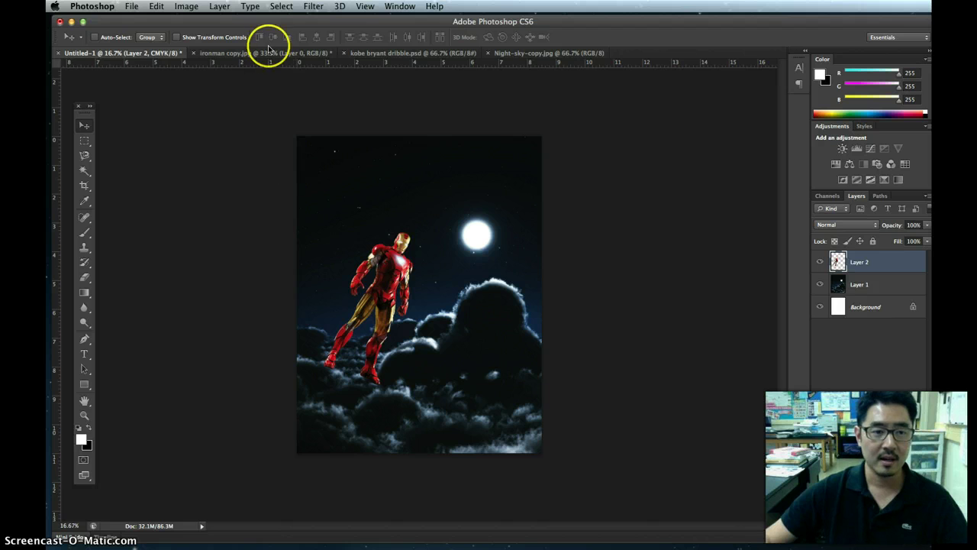
Step: In kobe bryant dribble.psd, try to select the dark crowd background with the Magic Wand, and clear the selection
left_click(389, 55)
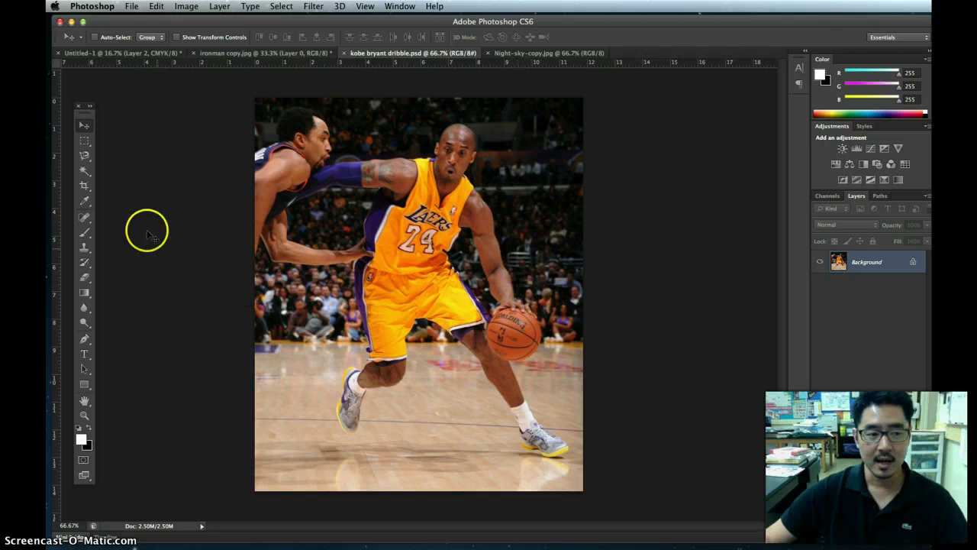
left_click(85, 172)
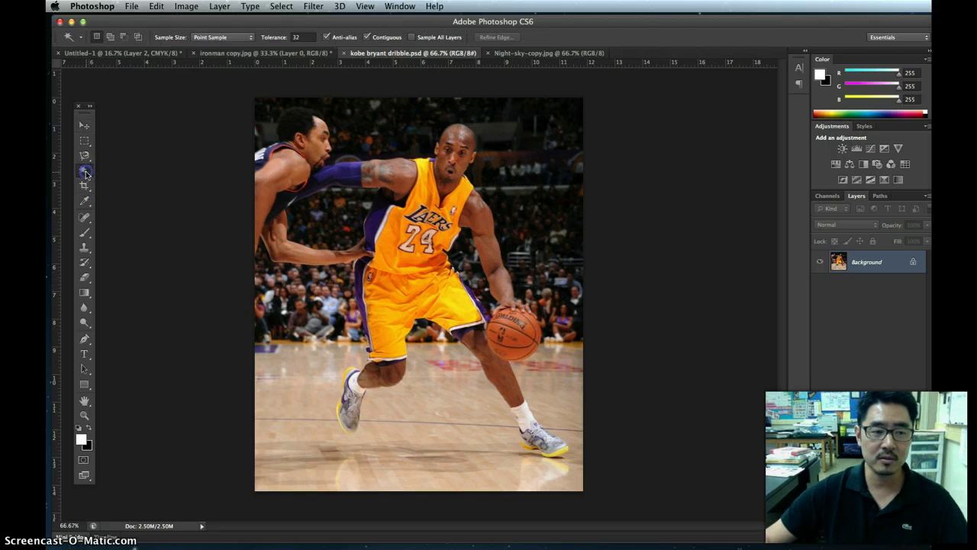
left_click(497, 160)
left_click(405, 138, "shift")
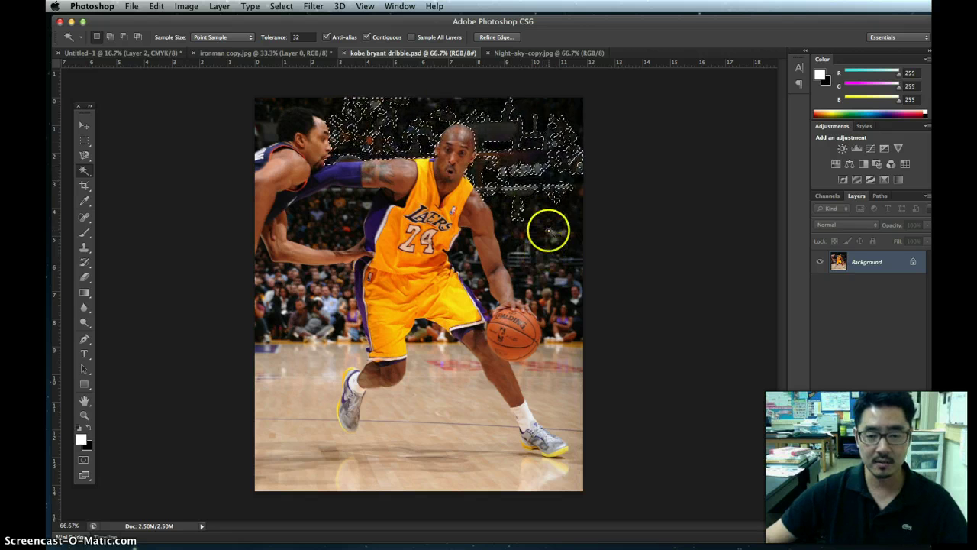
left_click(548, 231, "shift")
left_click(389, 119, "shift")
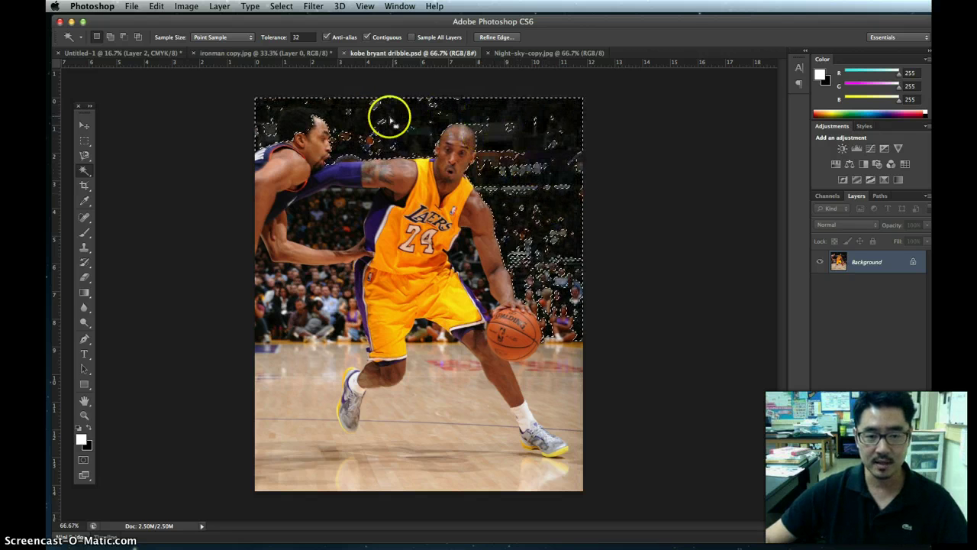
left_click(331, 211)
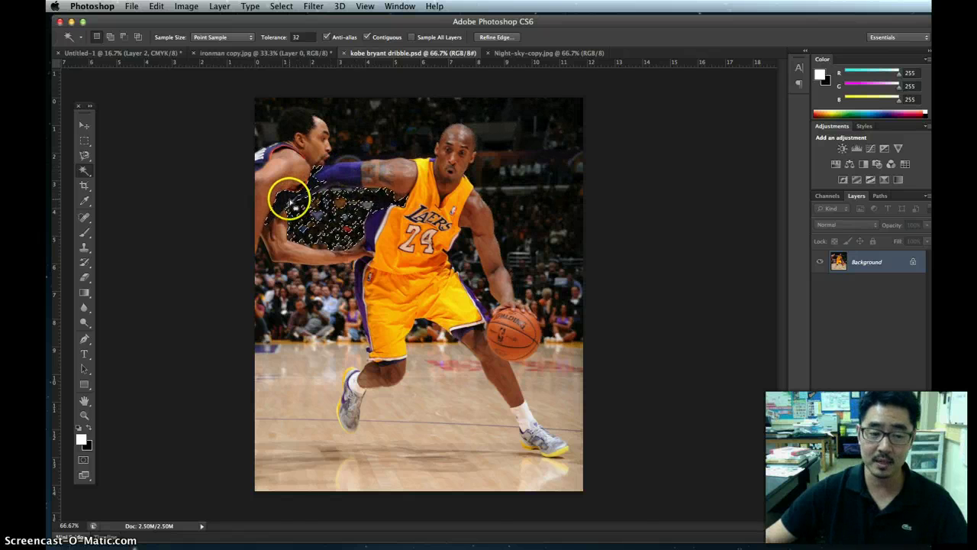
key("super+d")
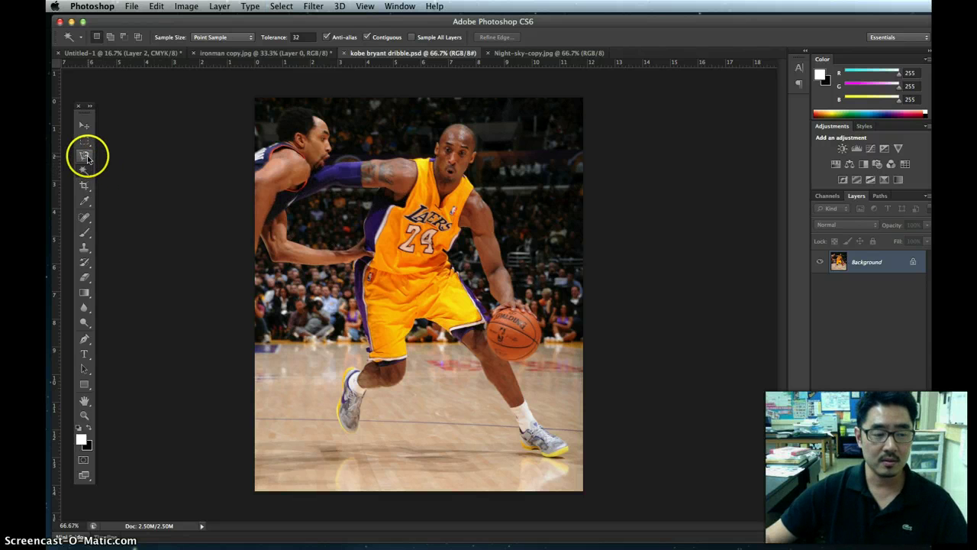
Step: Trace the player in the yellow jersey, including the basketball, with the Magnetic Lasso, close the outline at his head and copy the selection
left_click(87, 157)
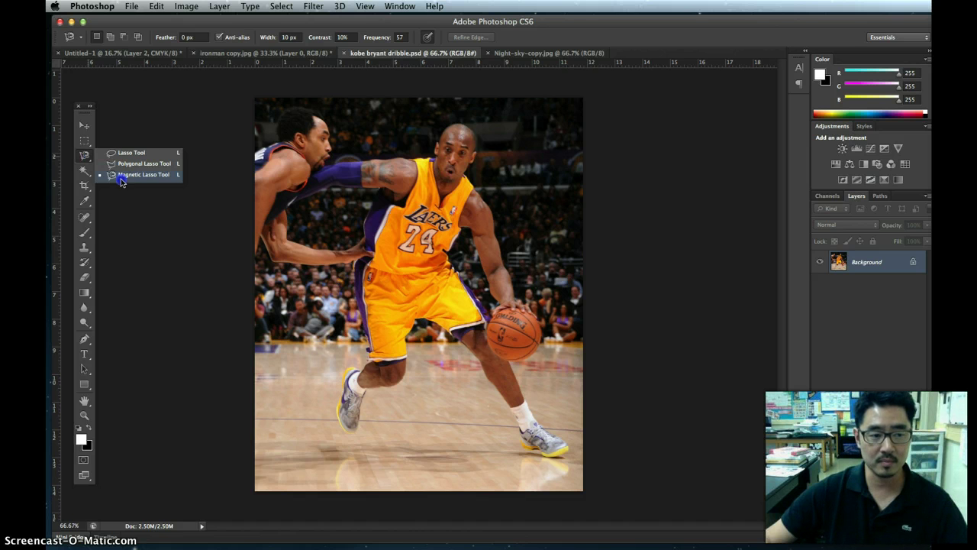
left_click(123, 155)
left_click(91, 158)
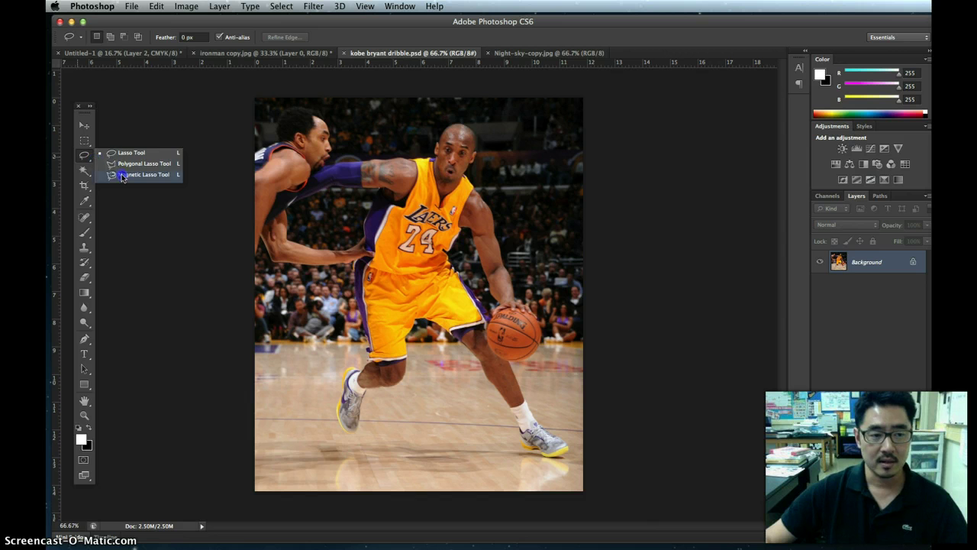
left_click(123, 176)
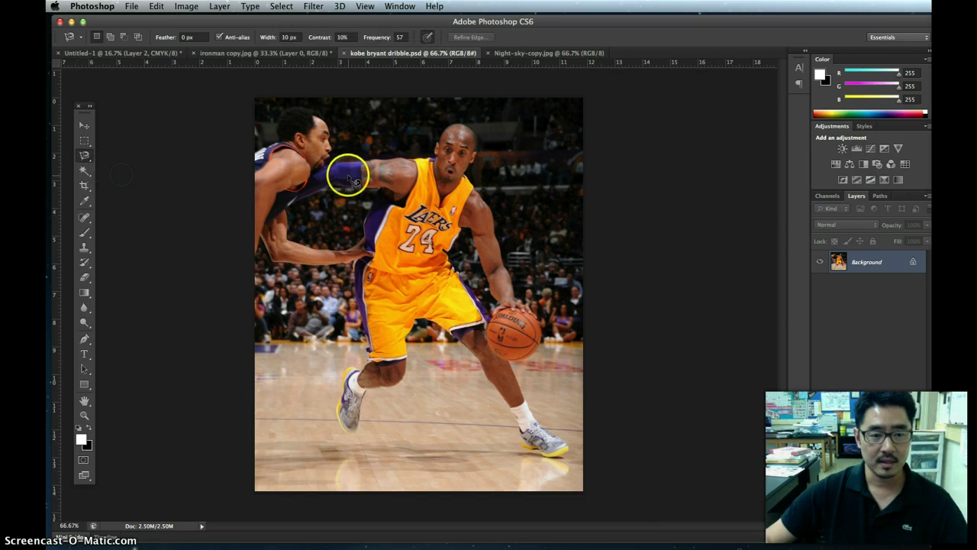
left_click(464, 124)
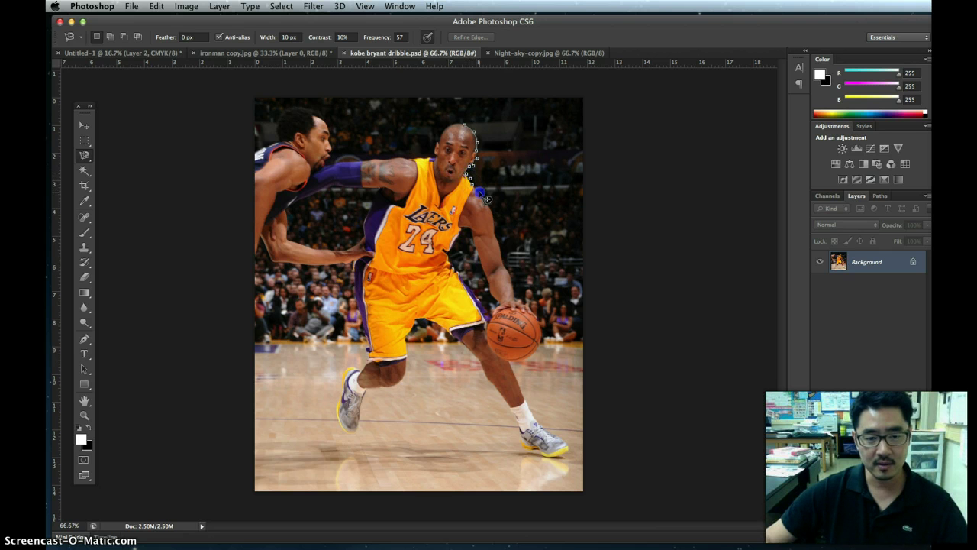
left_click(499, 238)
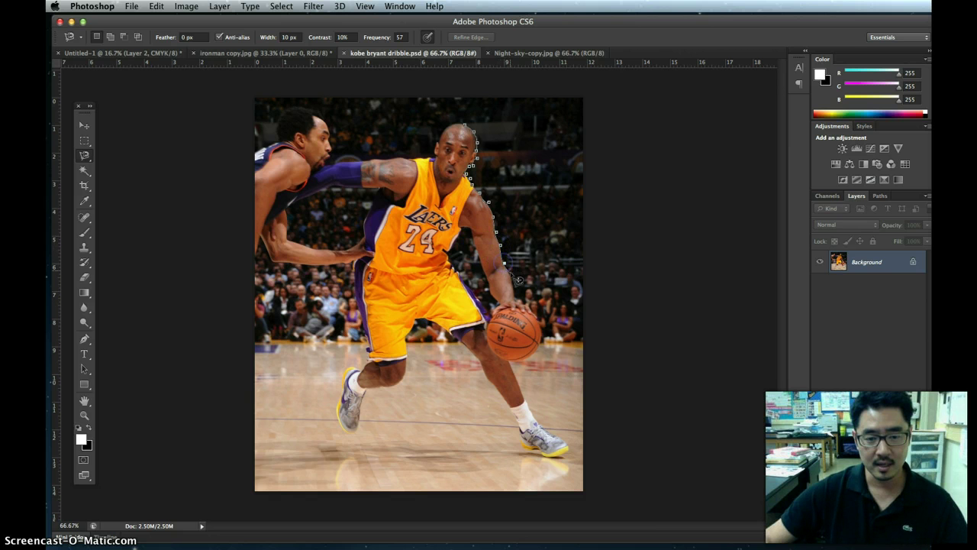
left_click(524, 303)
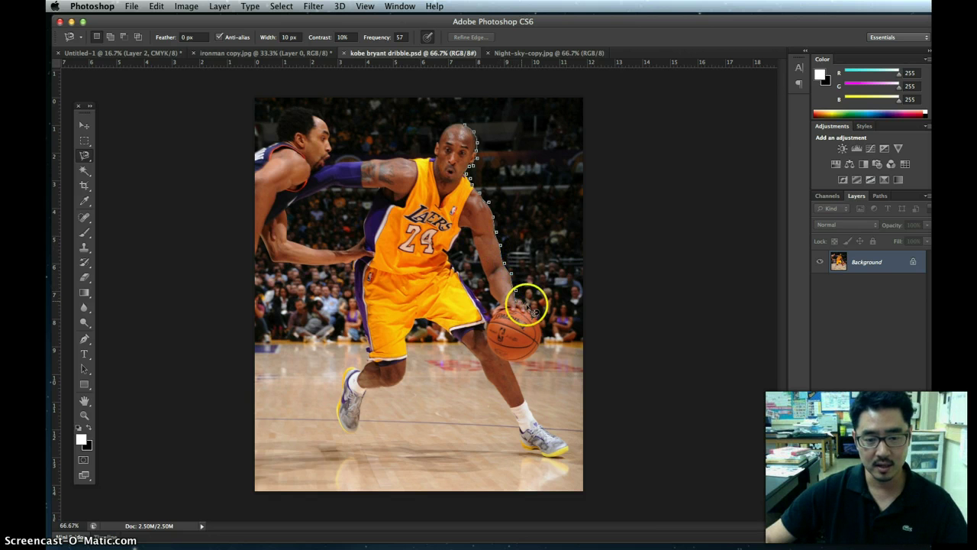
left_click(546, 340)
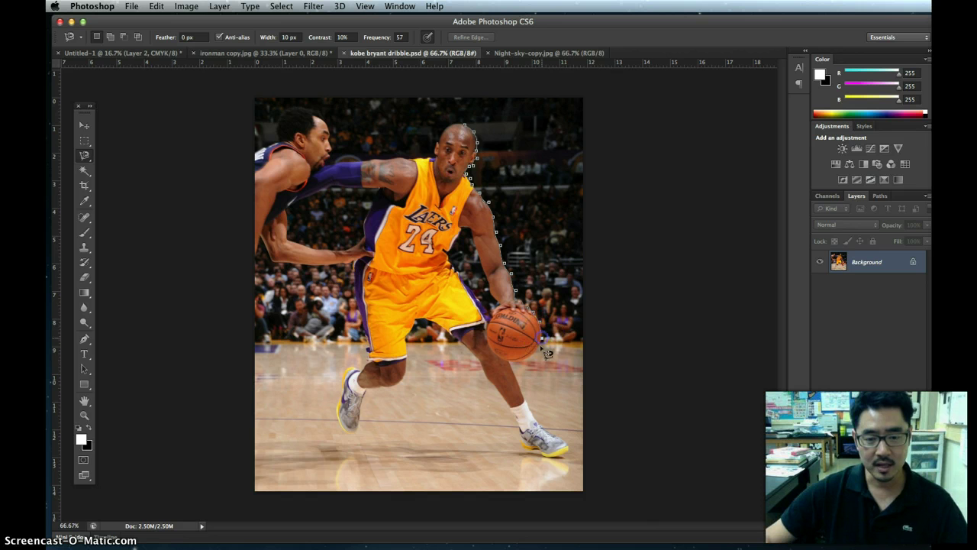
left_click(510, 374)
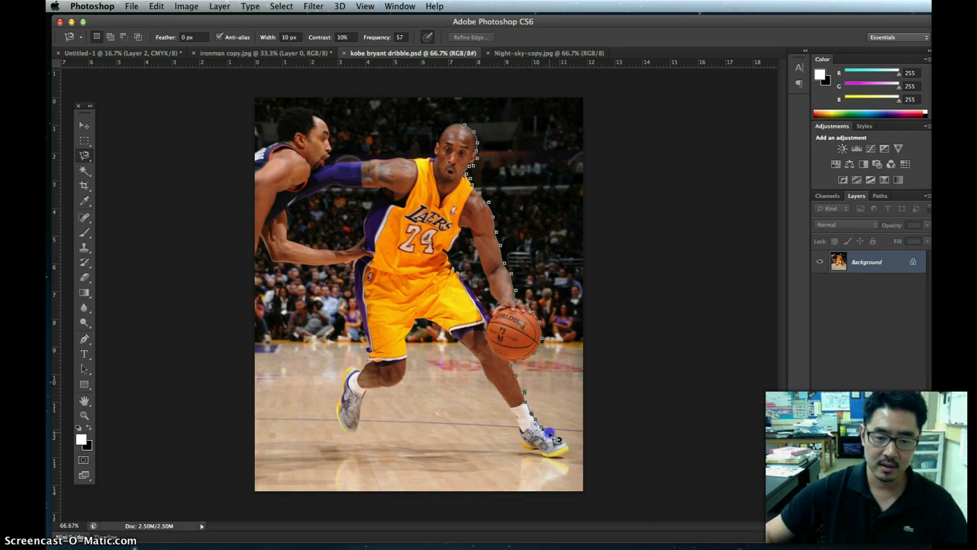
left_click(564, 440)
left_click(539, 455)
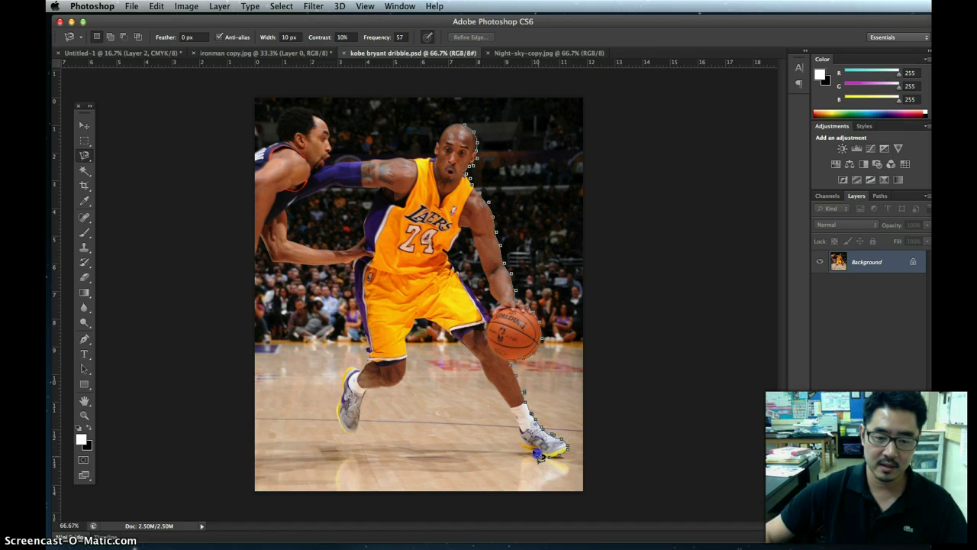
left_click(490, 381)
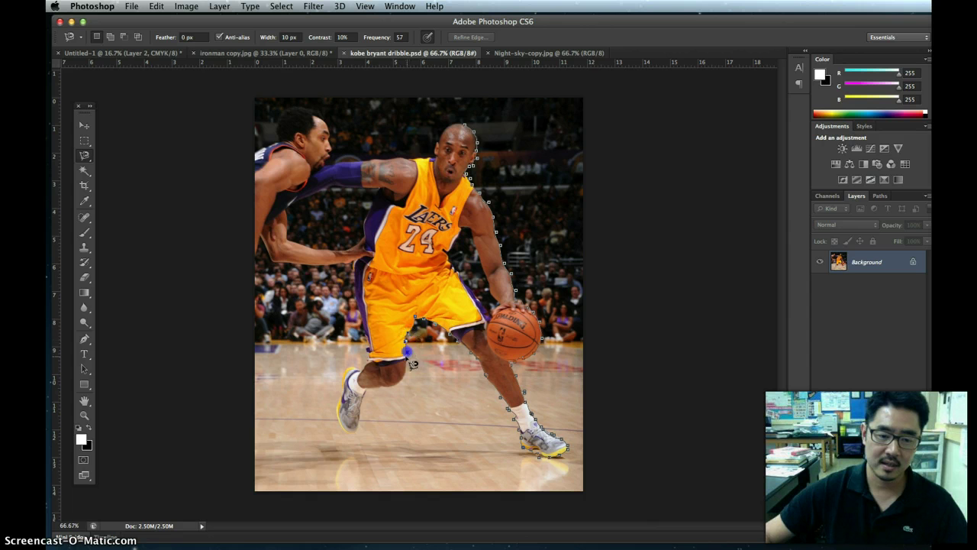
left_click(361, 422)
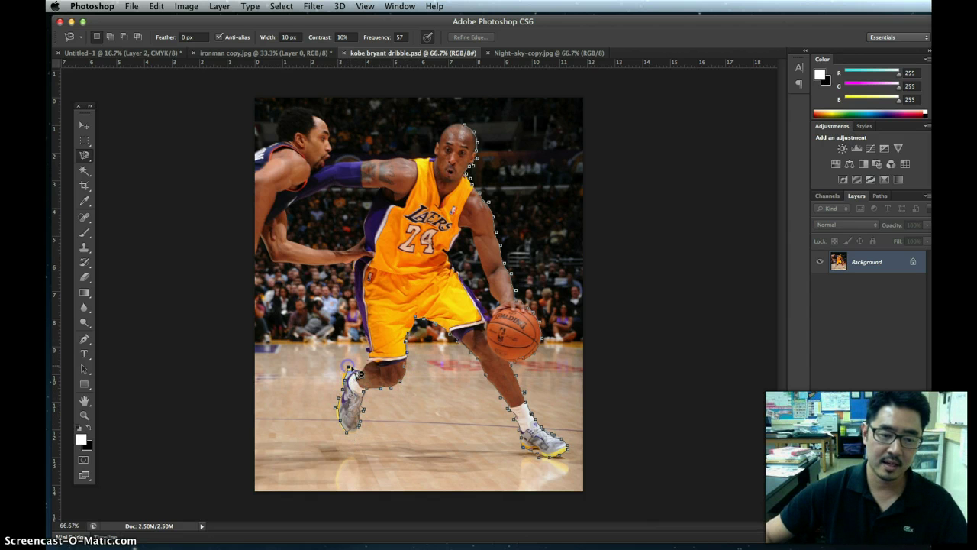
left_click(370, 363)
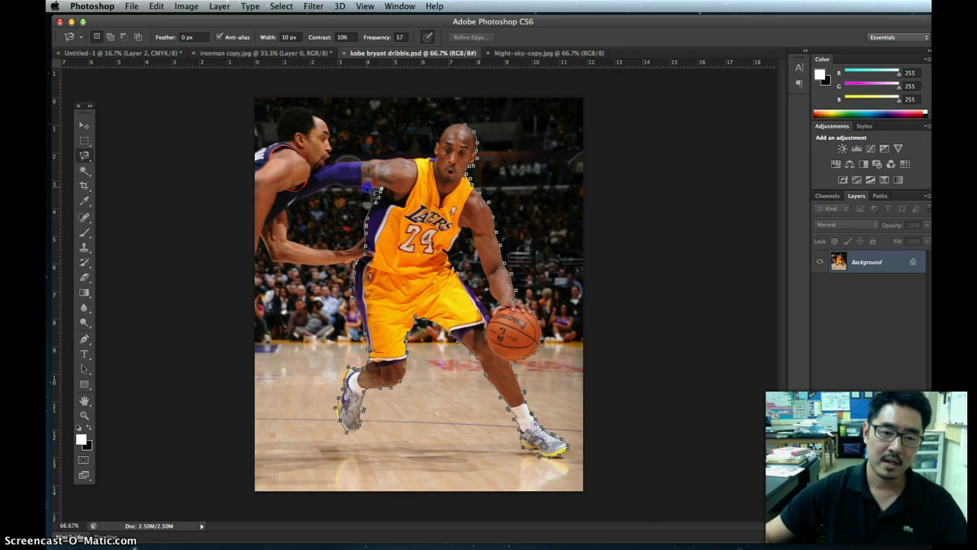
left_click(292, 206)
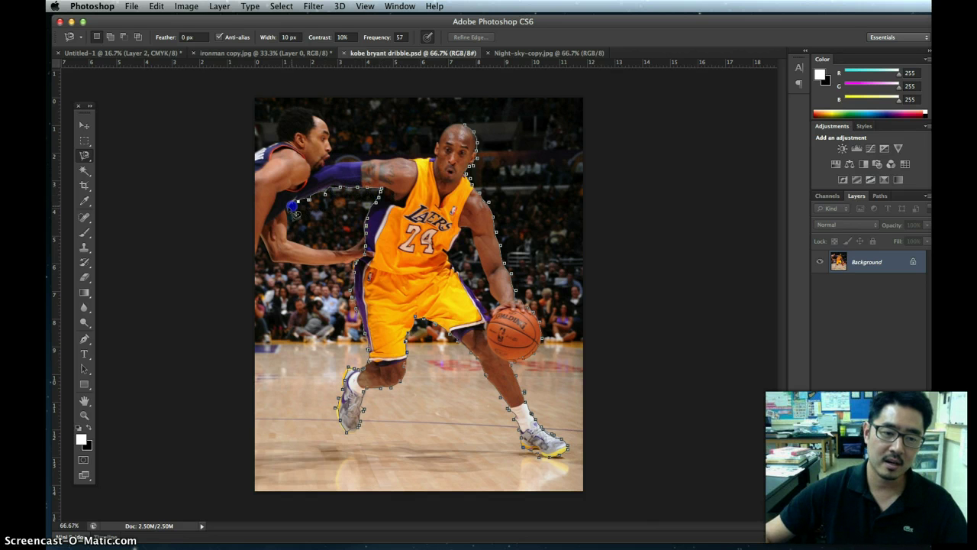
left_click(306, 186)
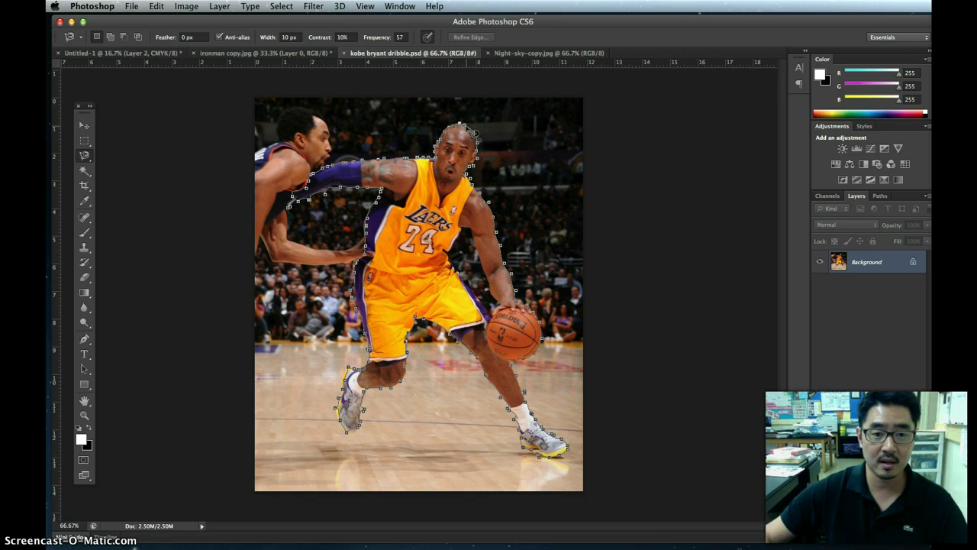
left_click(466, 126)
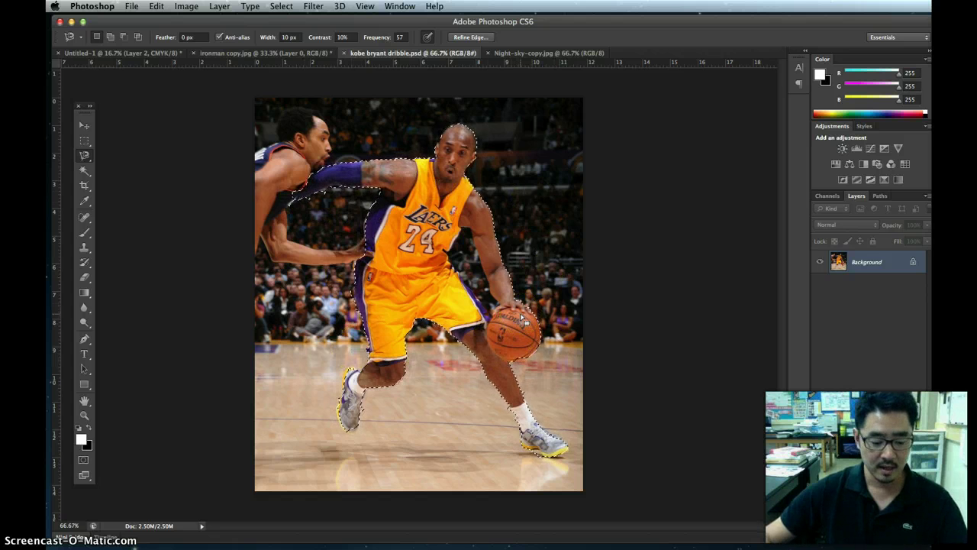
key("super+c")
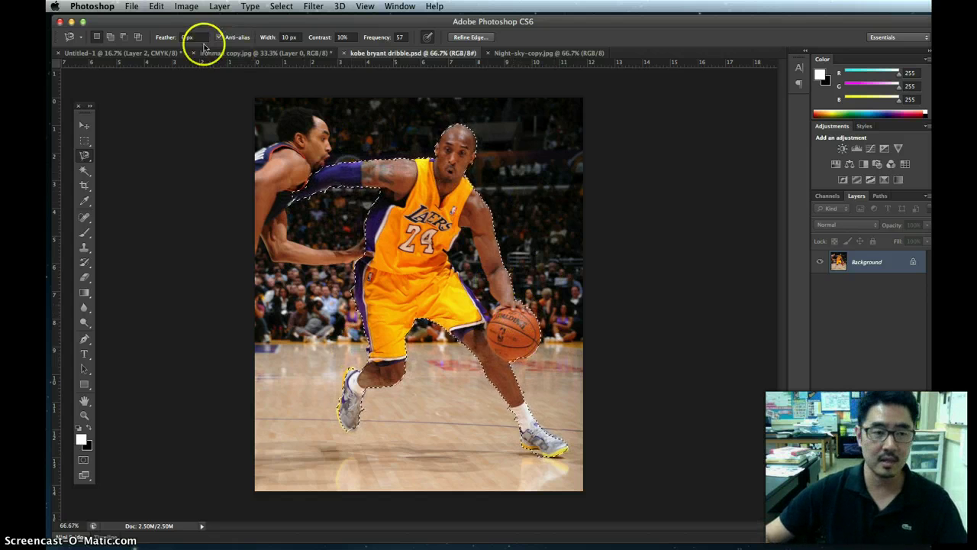
Step: Paste the copied basketball player into the Untitled-1 document and place him just below the moon, beside the Iron Man figure
left_click(153, 53)
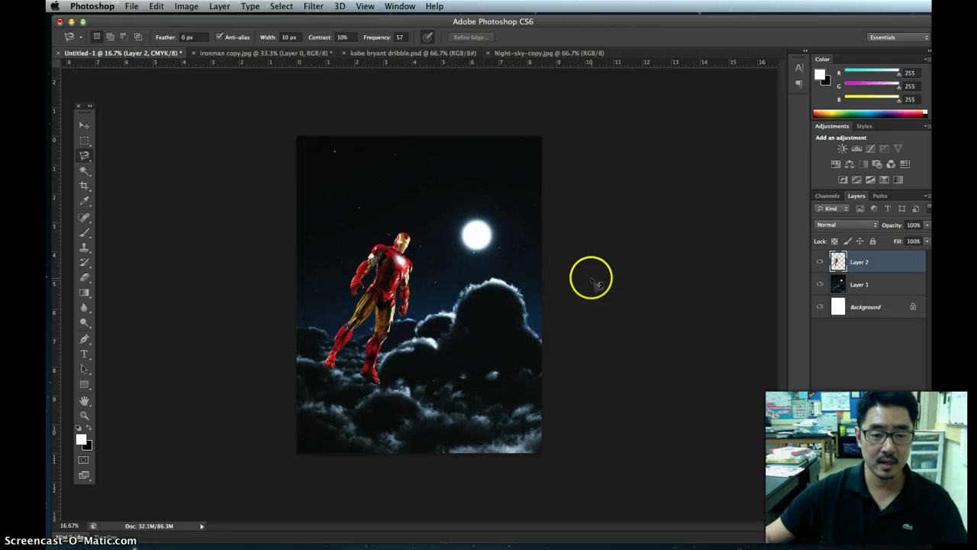
key("super+v")
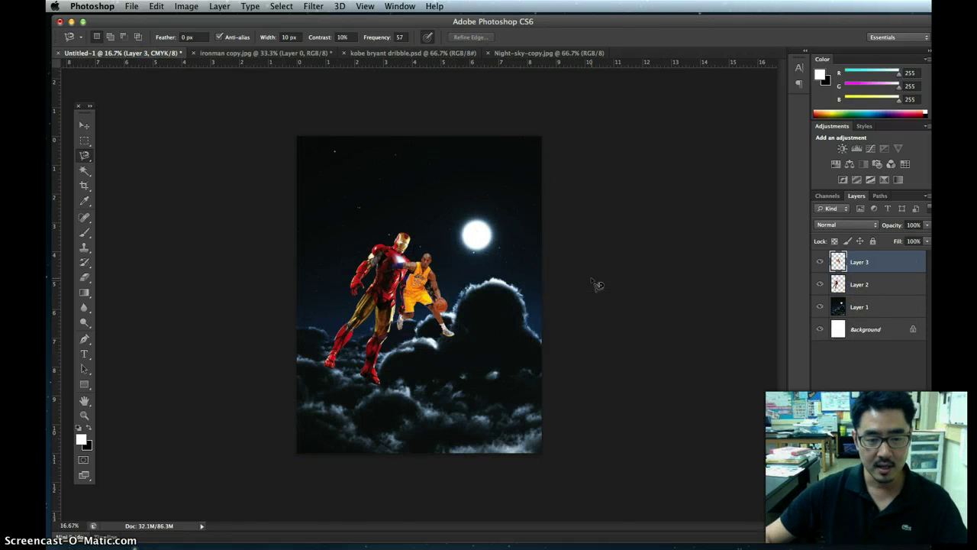
left_click(82, 125)
left_click_drag(397, 269, 452, 280)
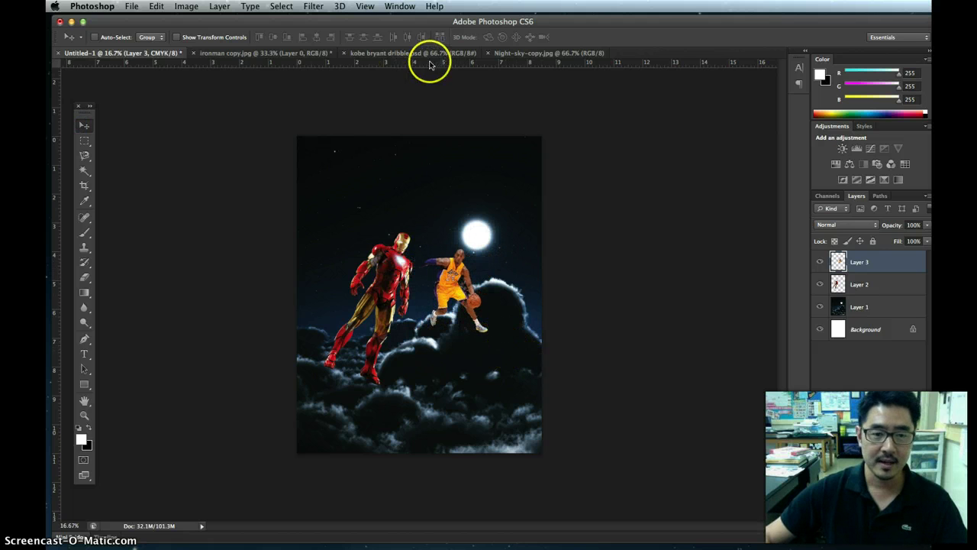
Step: In kobe bryant dribble.psd, clear the selection and start a Pen tool path curving around the yellow-jersey player's head
left_click(405, 52)
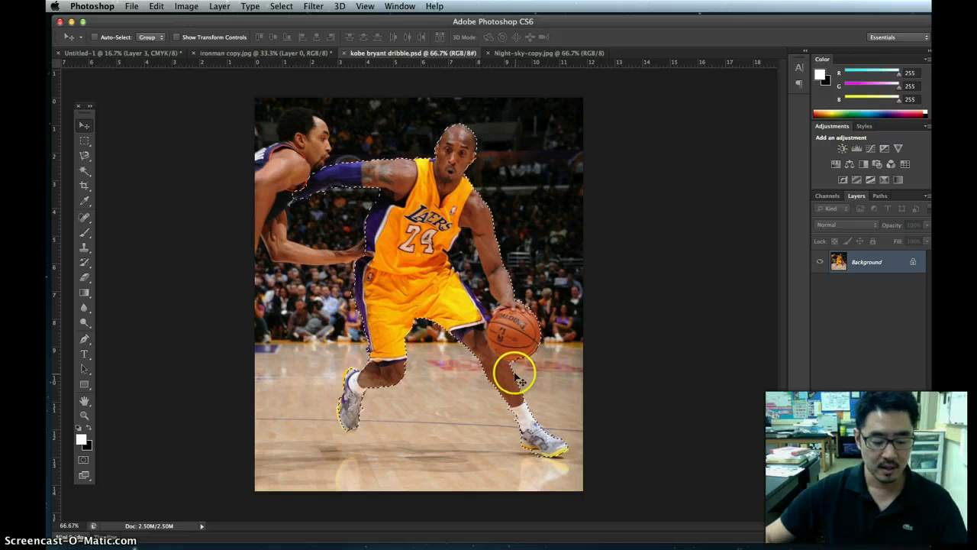
key("super+d")
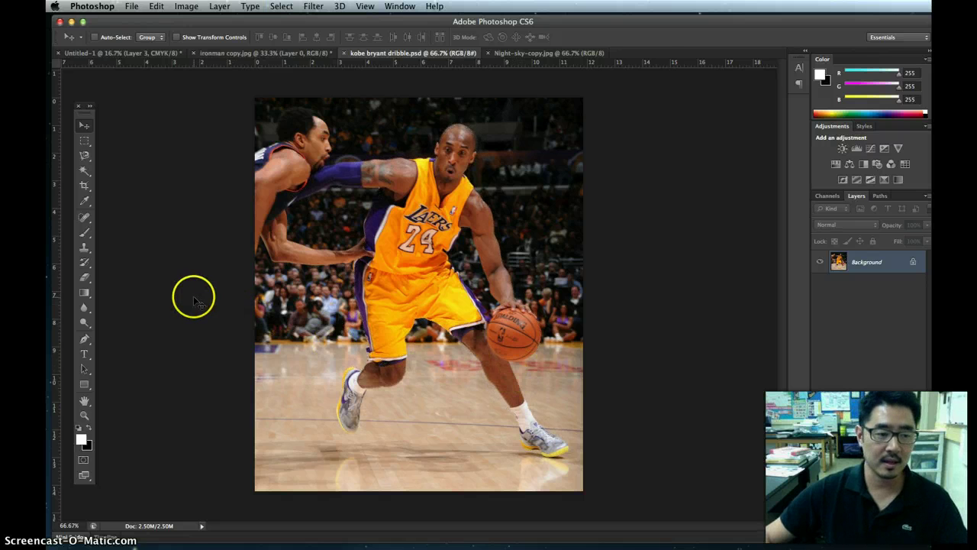
left_click(84, 338)
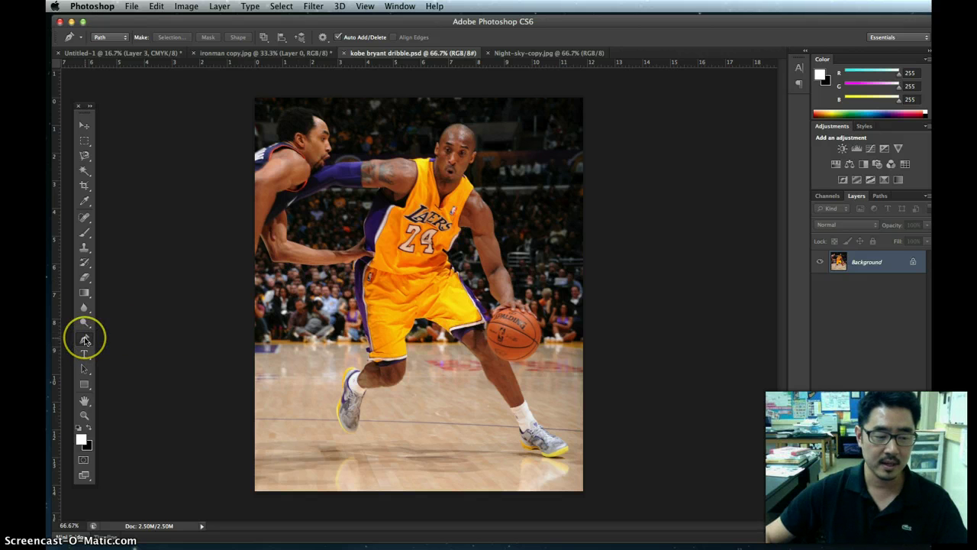
left_click(462, 126)
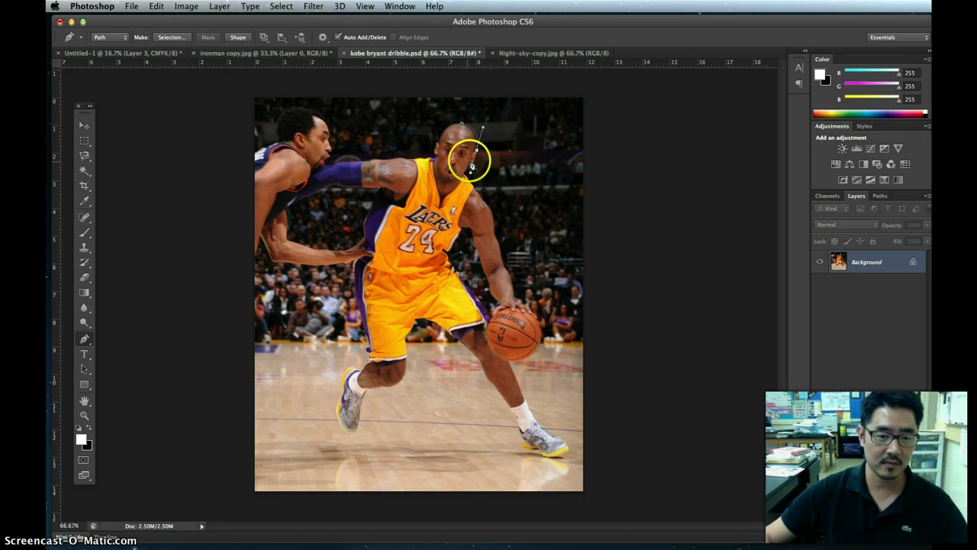
left_click_drag(465, 138, 482, 128)
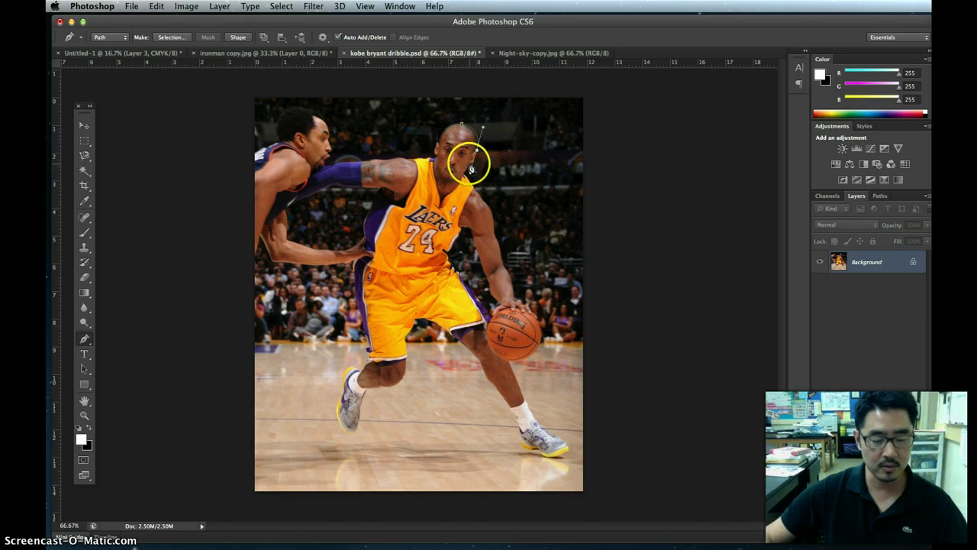
left_click(479, 154)
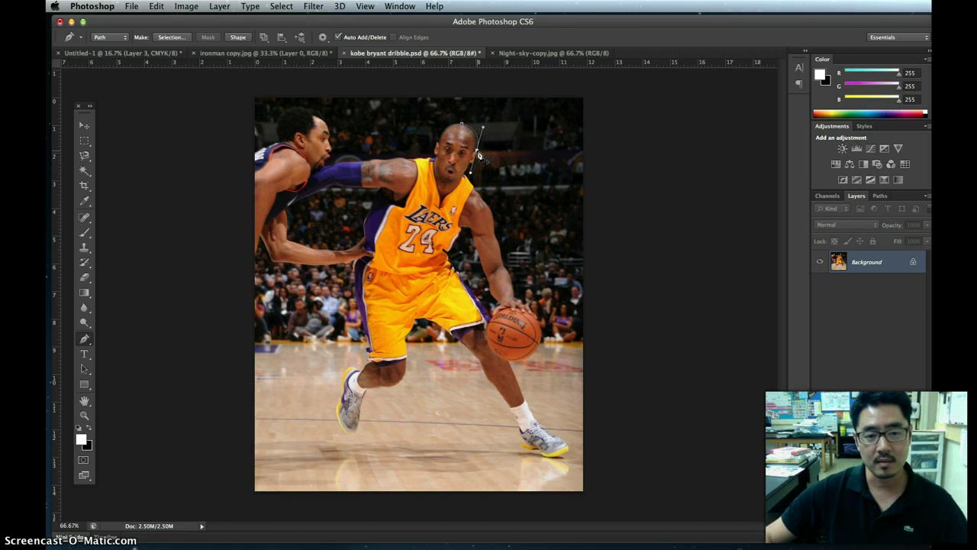
left_click(484, 165)
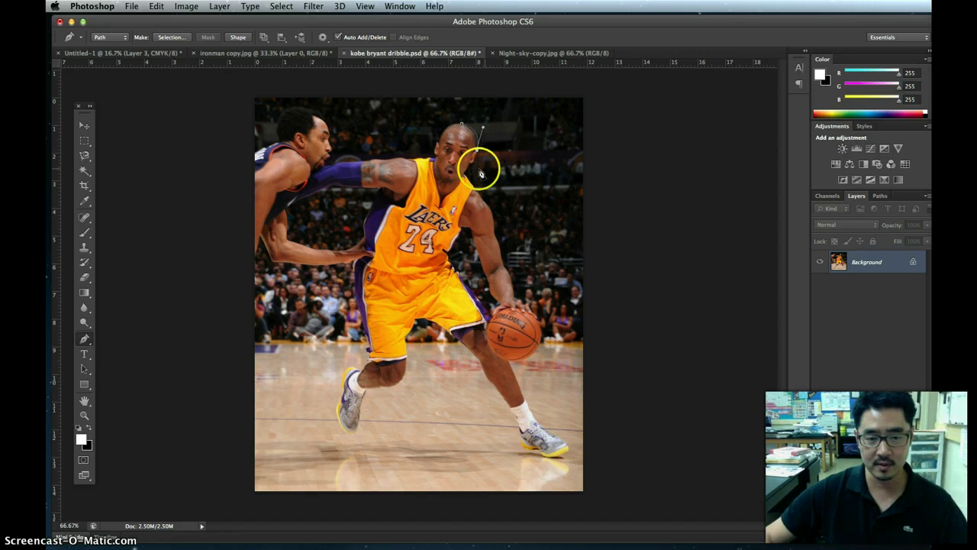
key("super+z")
left_click_drag(479, 174, 499, 180)
left_click(501, 183)
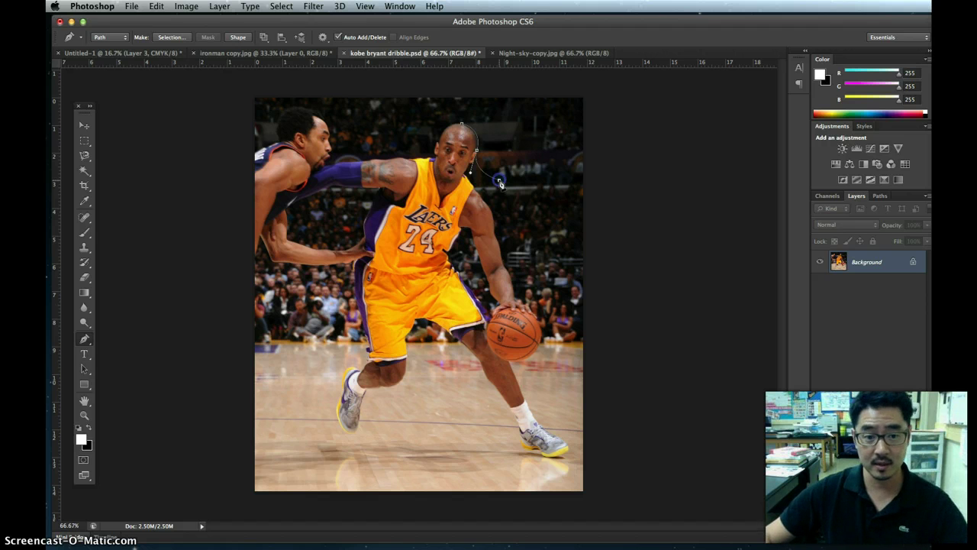
key("ctrl+z")
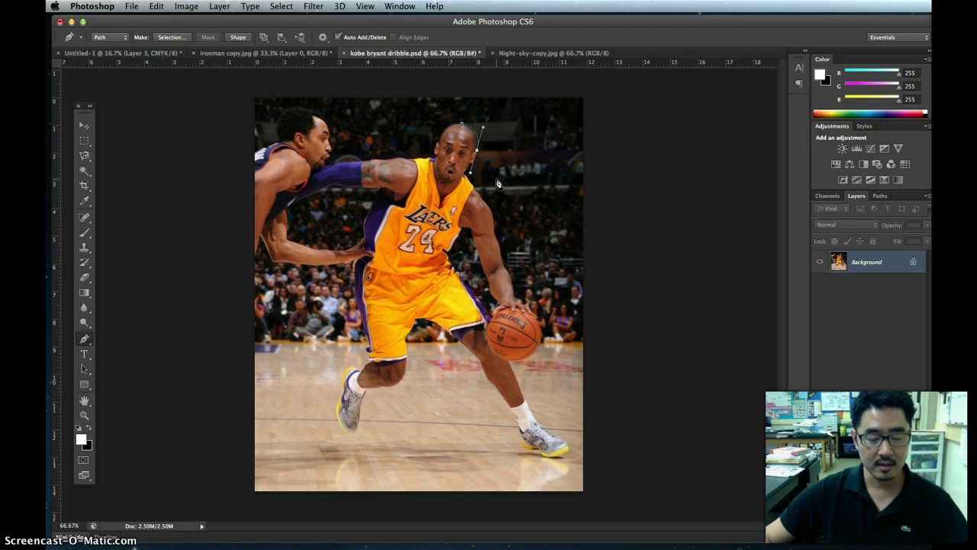
left_click(491, 168)
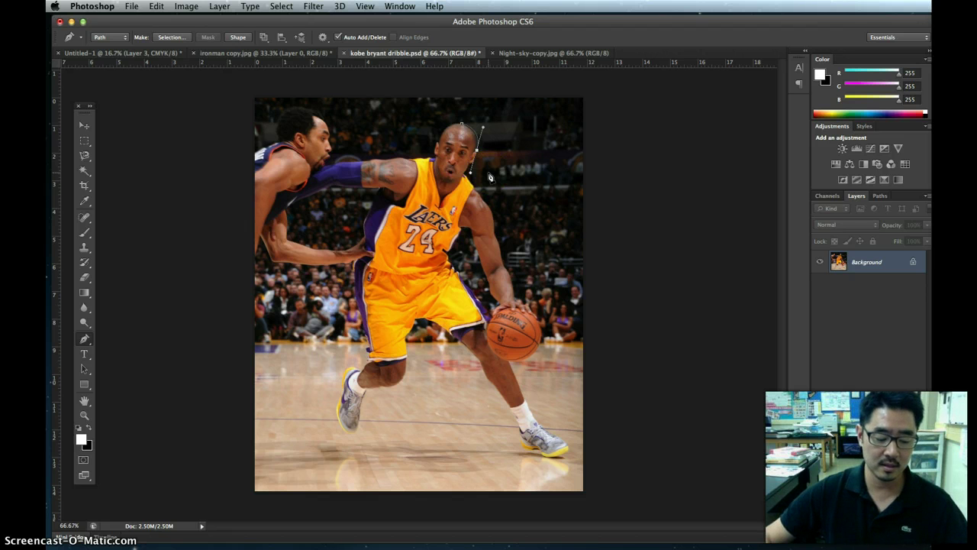
key("ctrl+z")
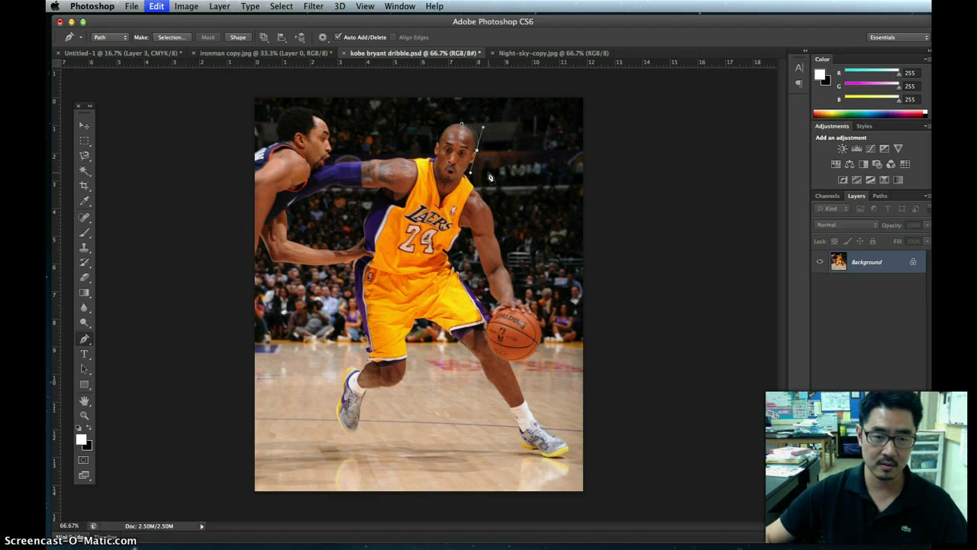
key("ctrl+z")
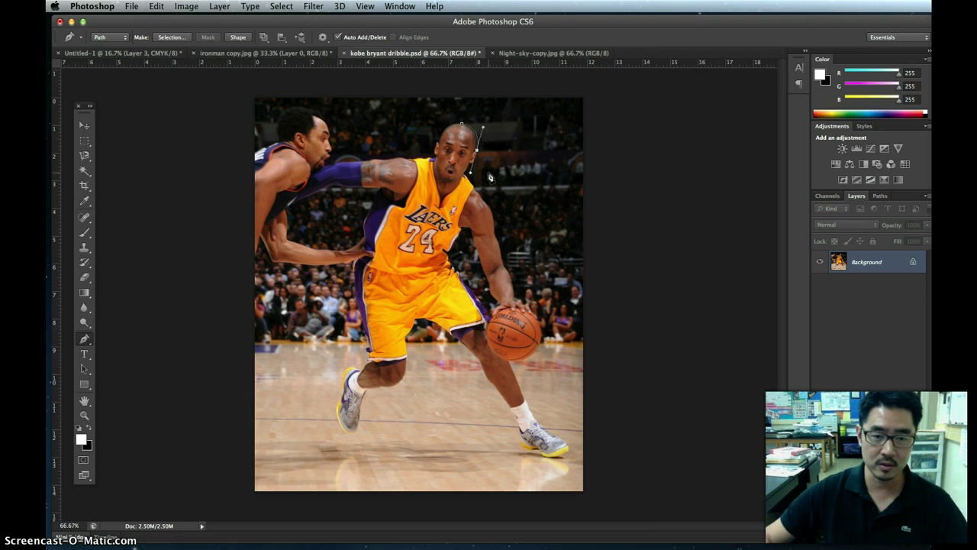
key("ctrl+z")
Step: Continue the Pen path along the player's neck, shoulder and arm and around the basketball, and dismiss the unfinished path
left_click_drag(488, 162, 466, 163)
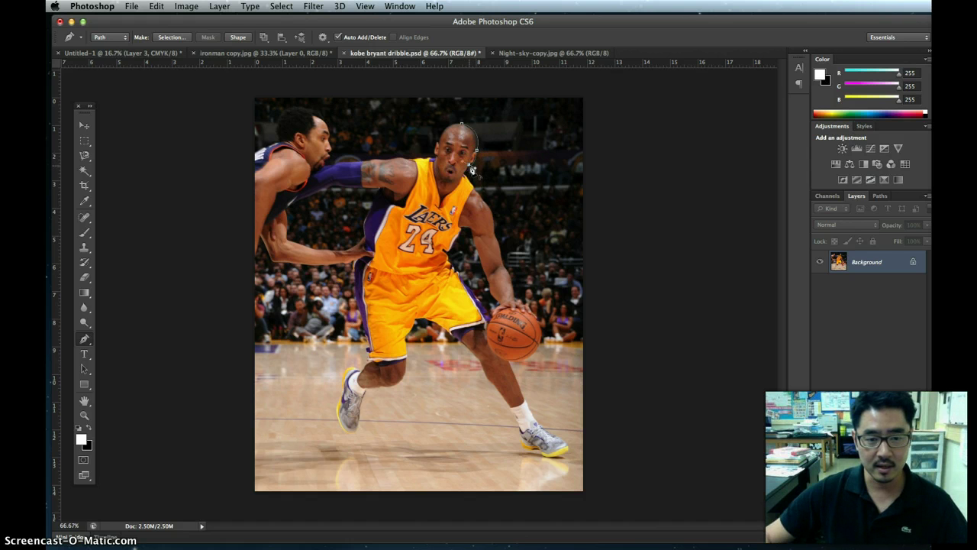
left_click_drag(471, 169, 478, 197)
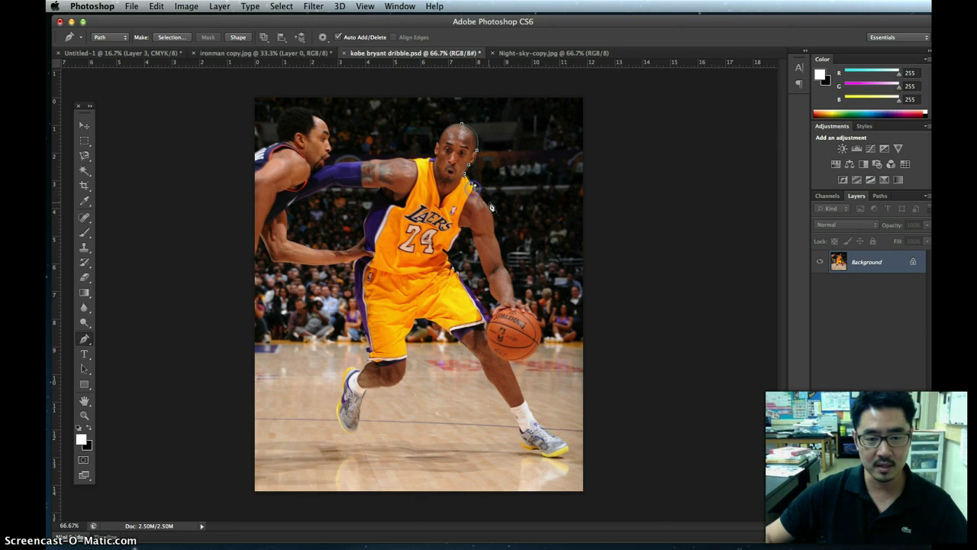
left_click_drag(482, 196, 527, 311)
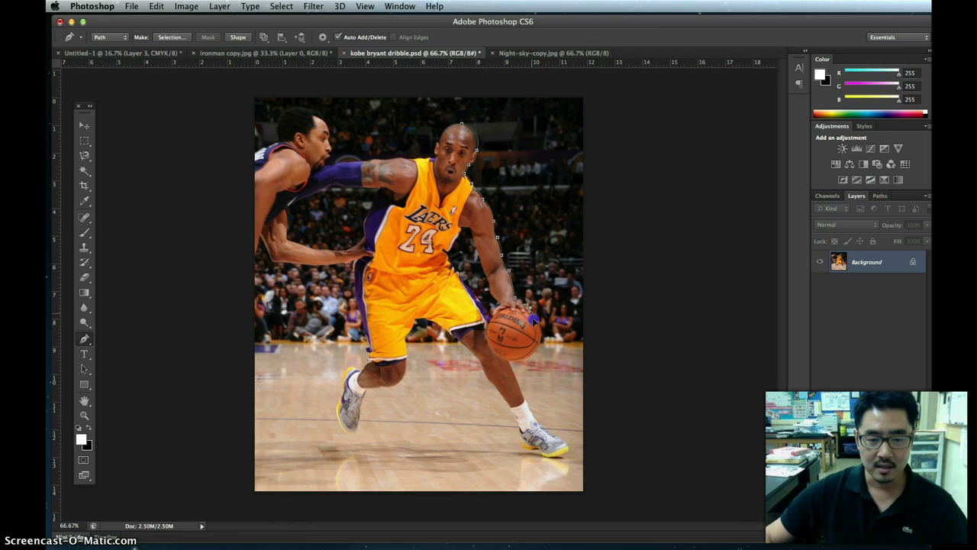
left_click_drag(542, 340, 468, 316)
left_click(480, 172)
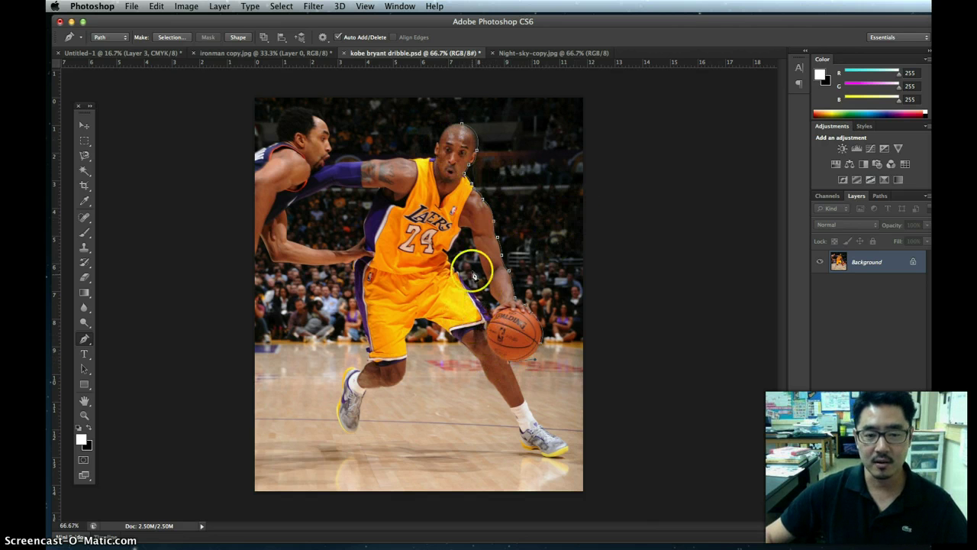
key("Return")
Step: Detach the Paths panel as a floating window and make a selection of the player from the saved Kobe path
left_click(882, 198)
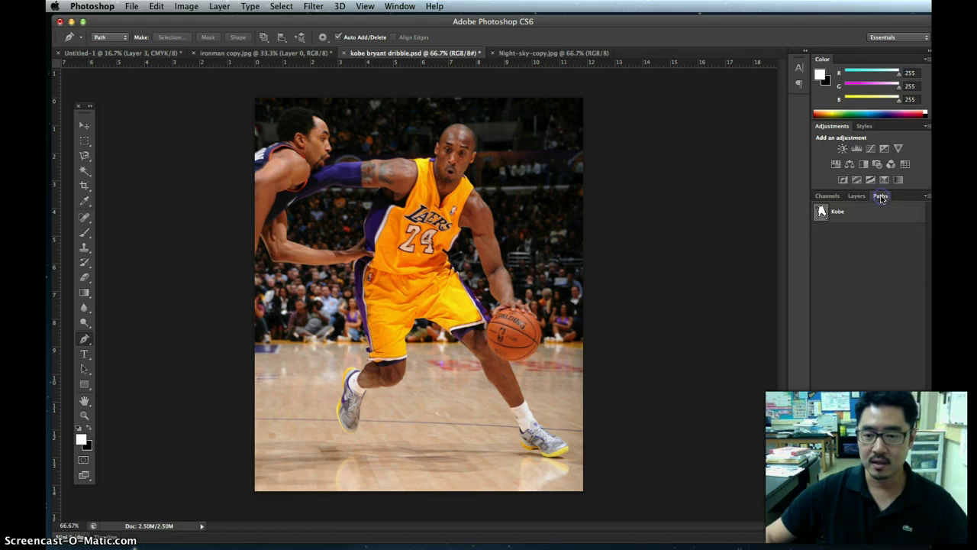
left_click(838, 214)
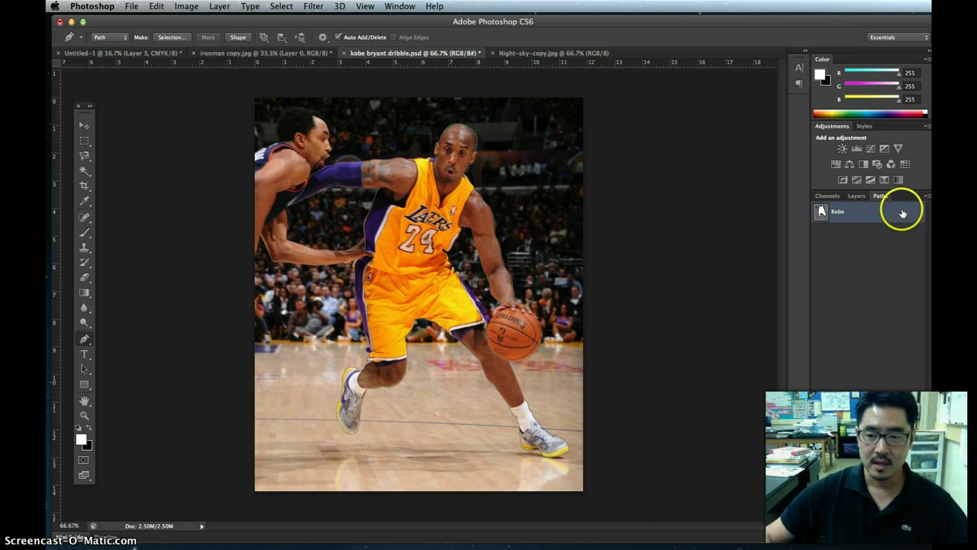
left_click_drag(882, 196, 628, 150)
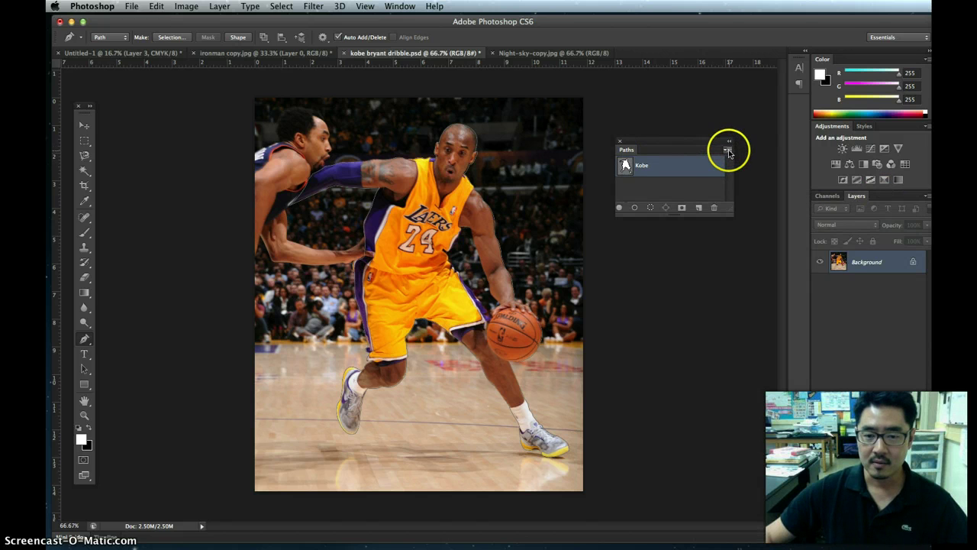
left_click(728, 151)
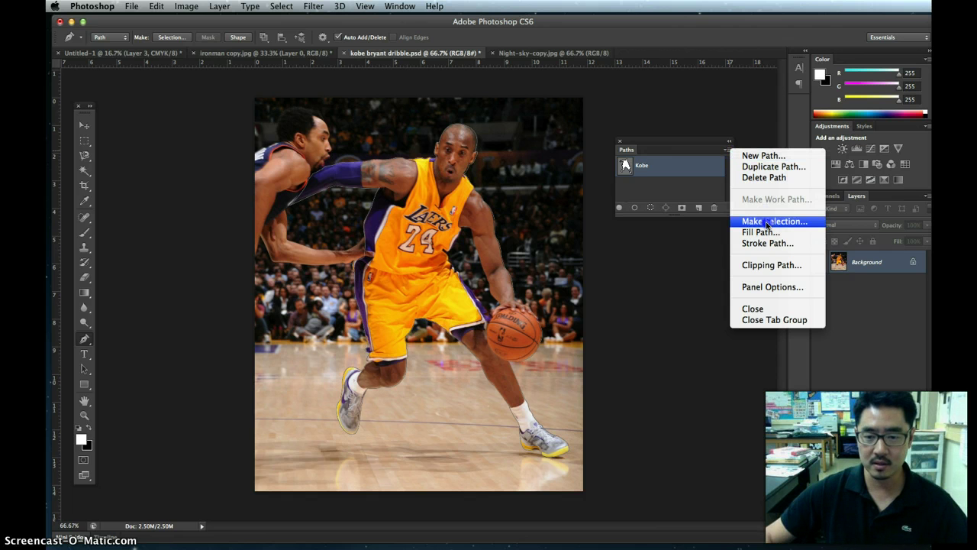
left_click(767, 221)
left_click(658, 230)
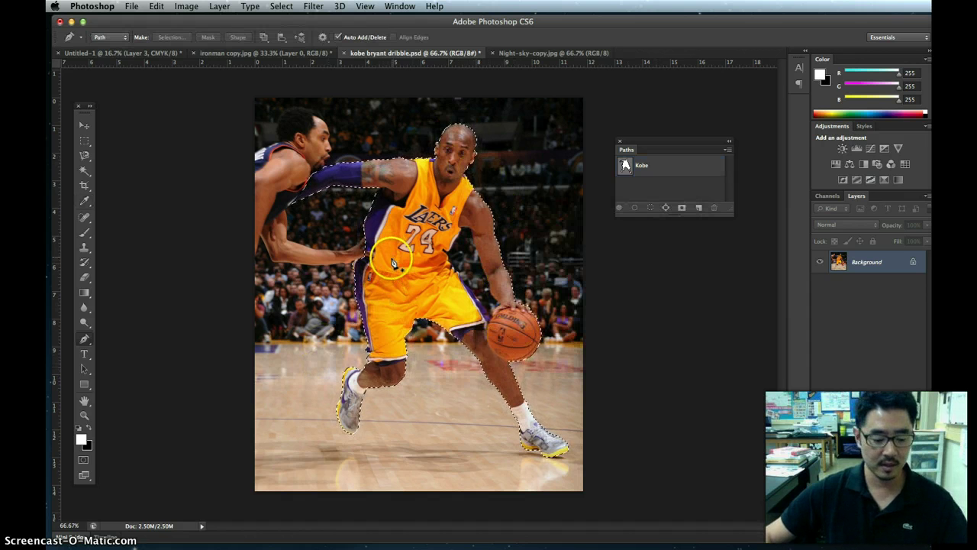
Step: Paste the basketball player cut-out into Untitled-1 again and place this second copy above Iron Man's head
left_click(166, 53)
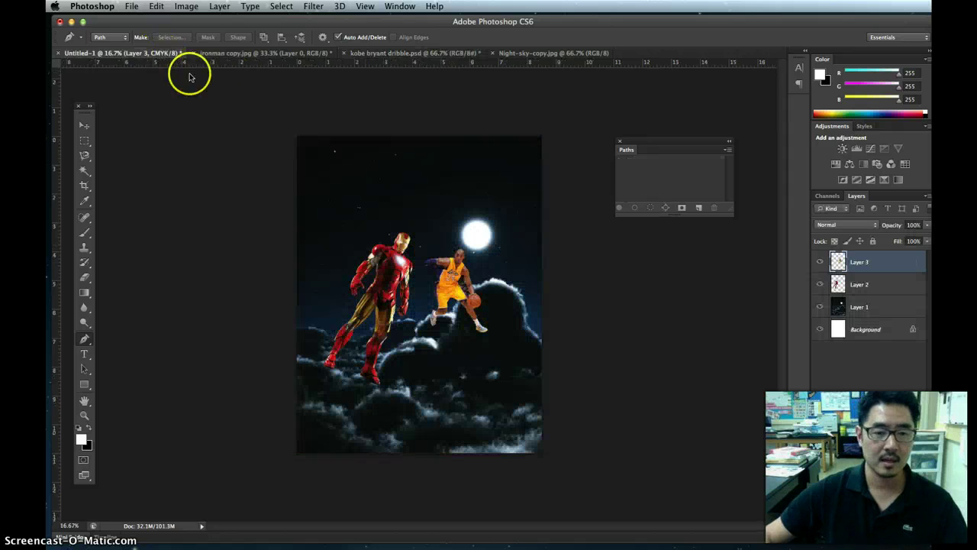
key("cmd+v")
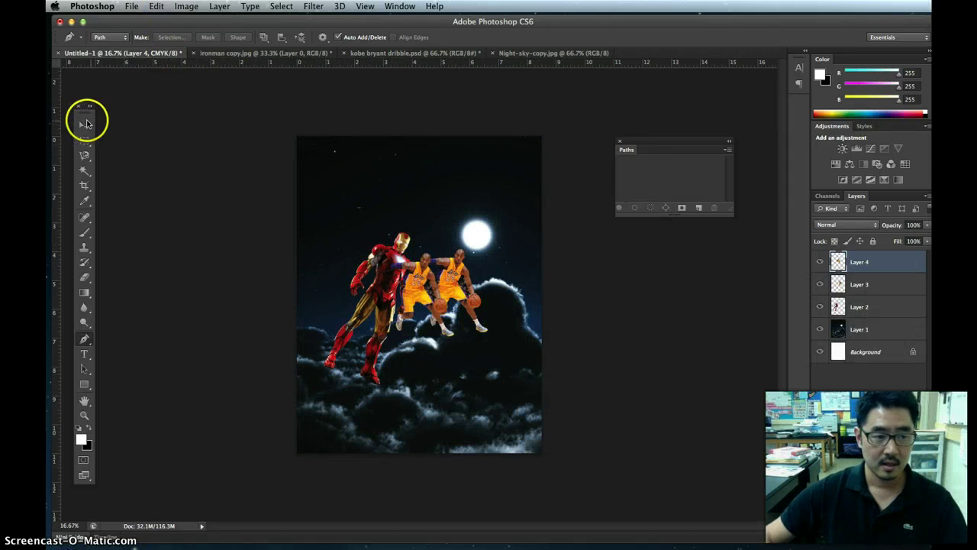
left_click(84, 123)
left_click_drag(417, 274, 407, 192)
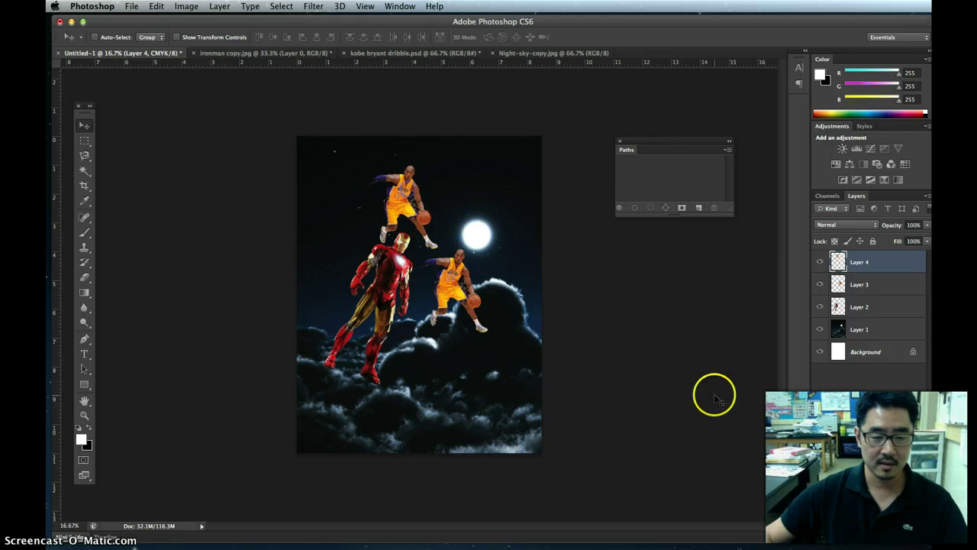
left_click(790, 397)
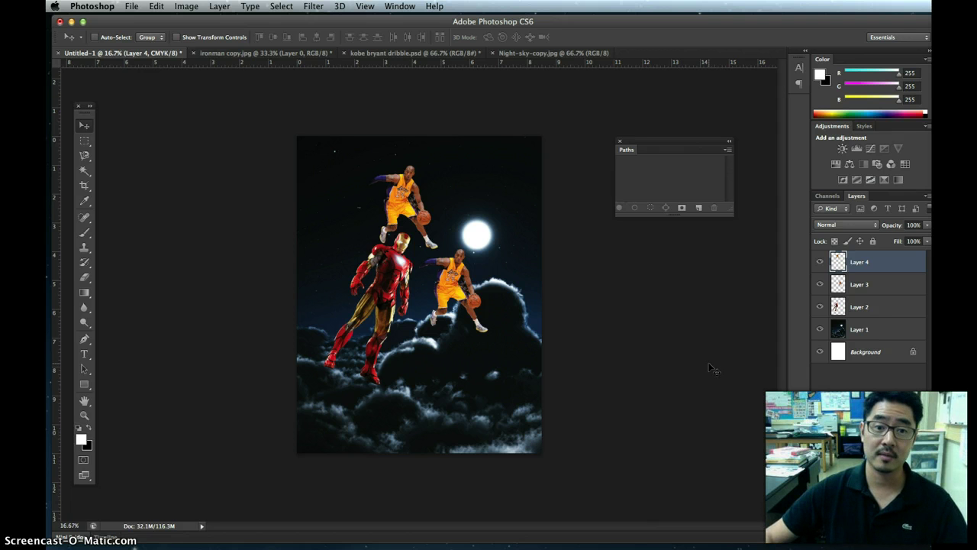
left_click(556, 377)
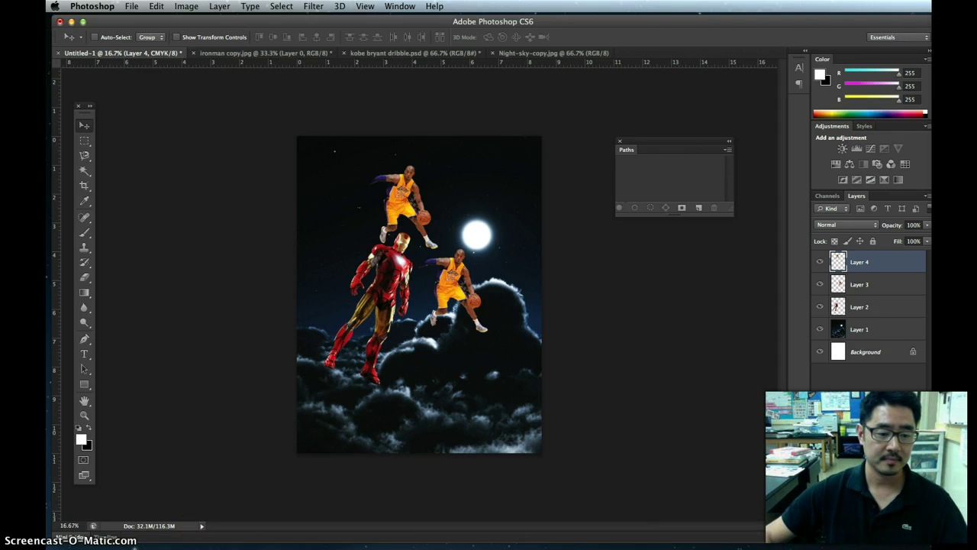